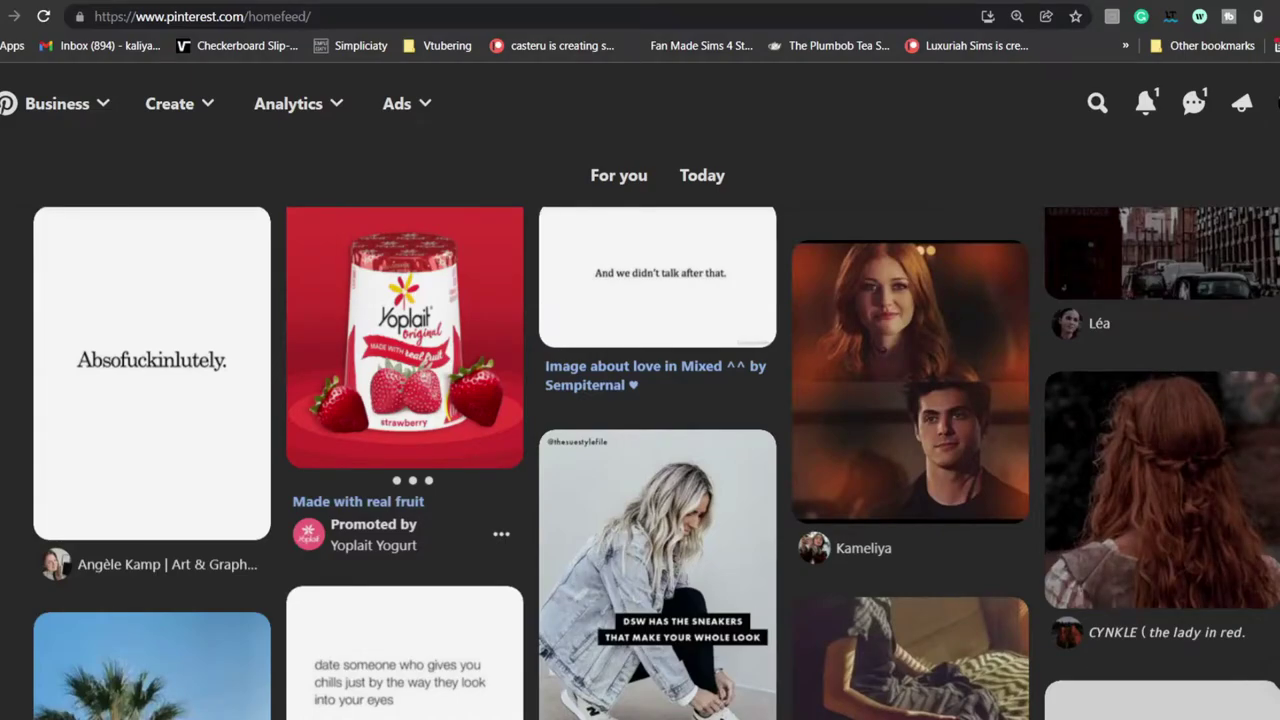
- Save the dark pin of clasped hands on a bed from the home feed to the board "I'm his parabatai in life"
scroll(656, 463, up, 2)
scroll(656, 463, down, 6)
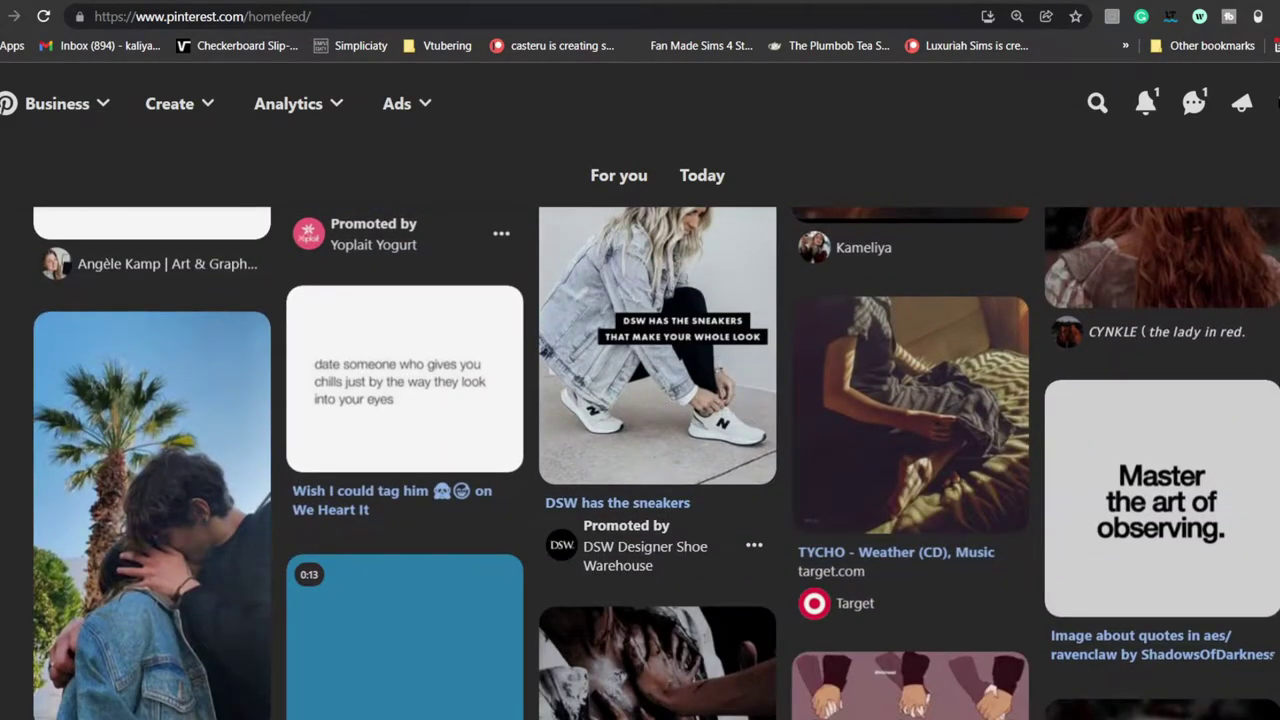
scroll(656, 463, down, 2)
scroll(656, 463, down, 1)
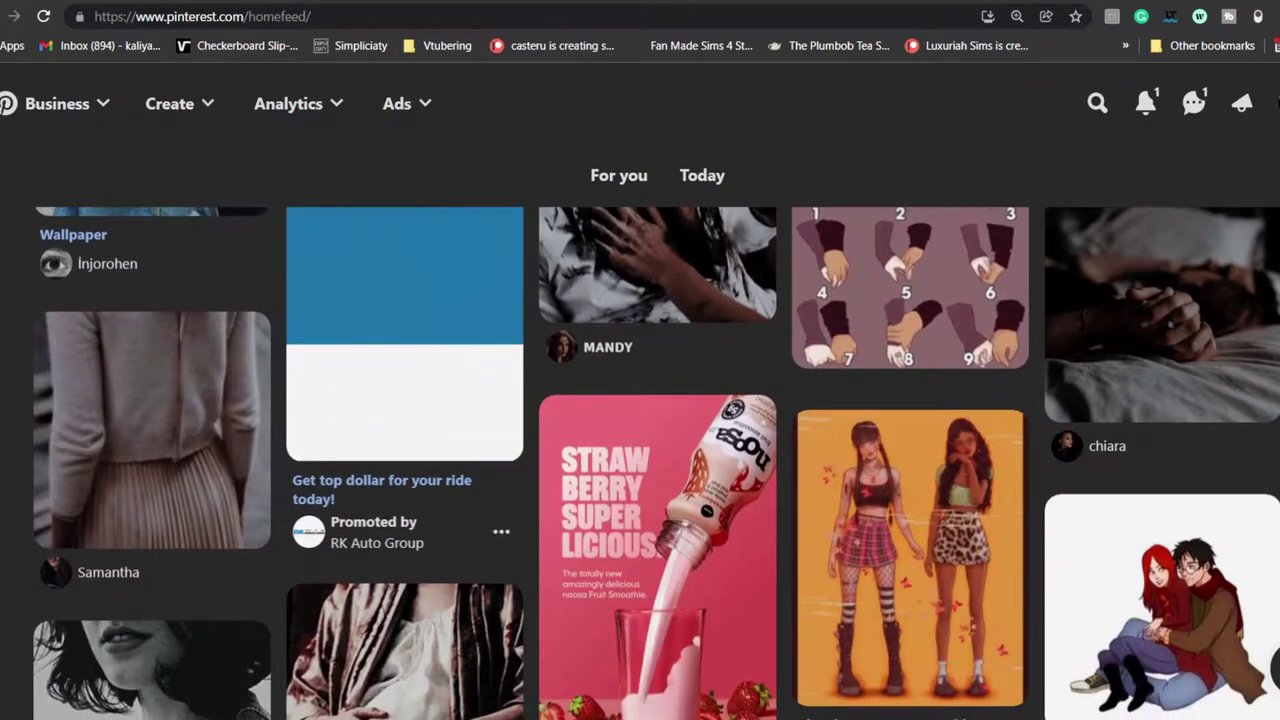
scroll(1160, 380, up, 1)
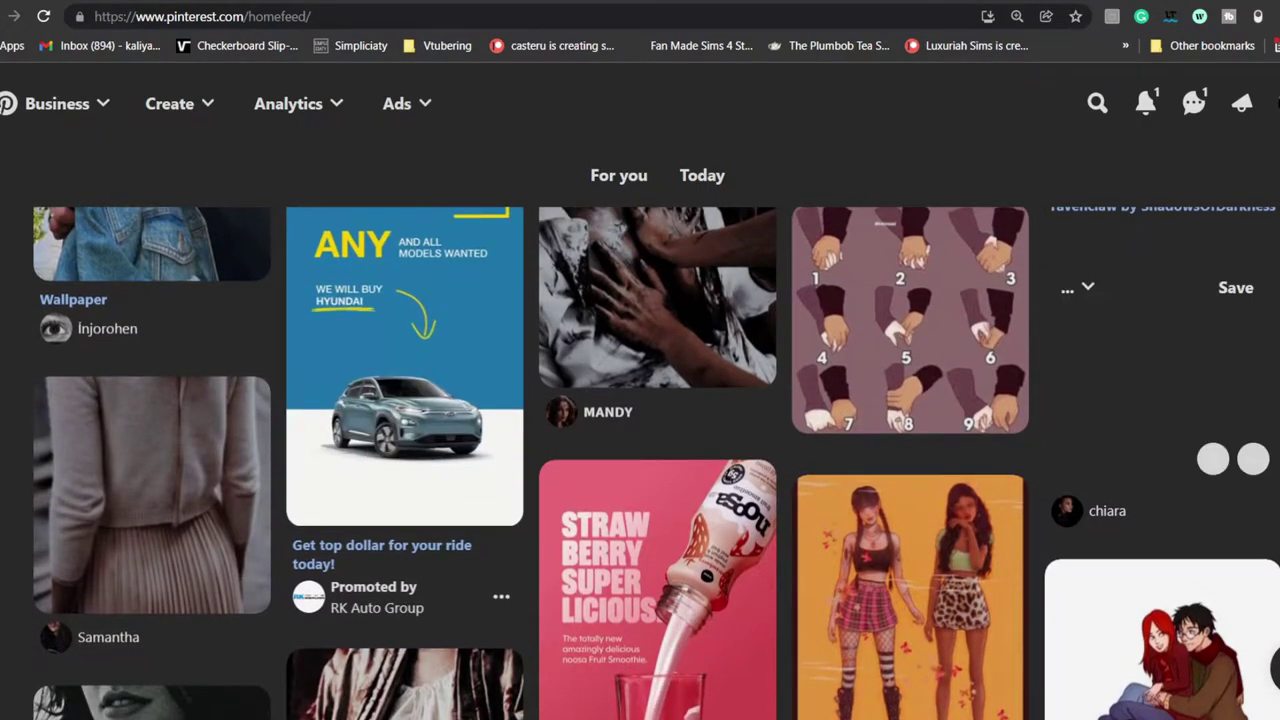
click(1127, 288)
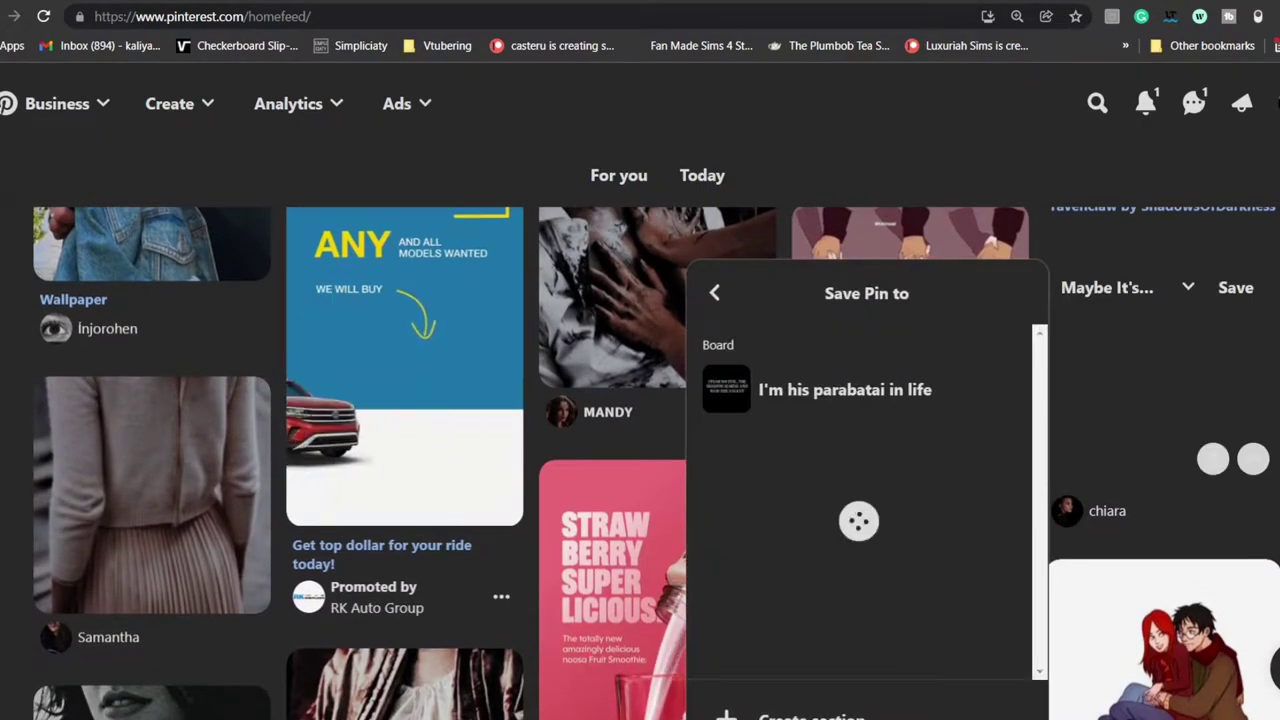
click(986, 390)
- Find the "Another World" pin with the red-haired woman and dark-haired man and save it to "I'm his parabatai in life"
scroll(656, 463, down, 4)
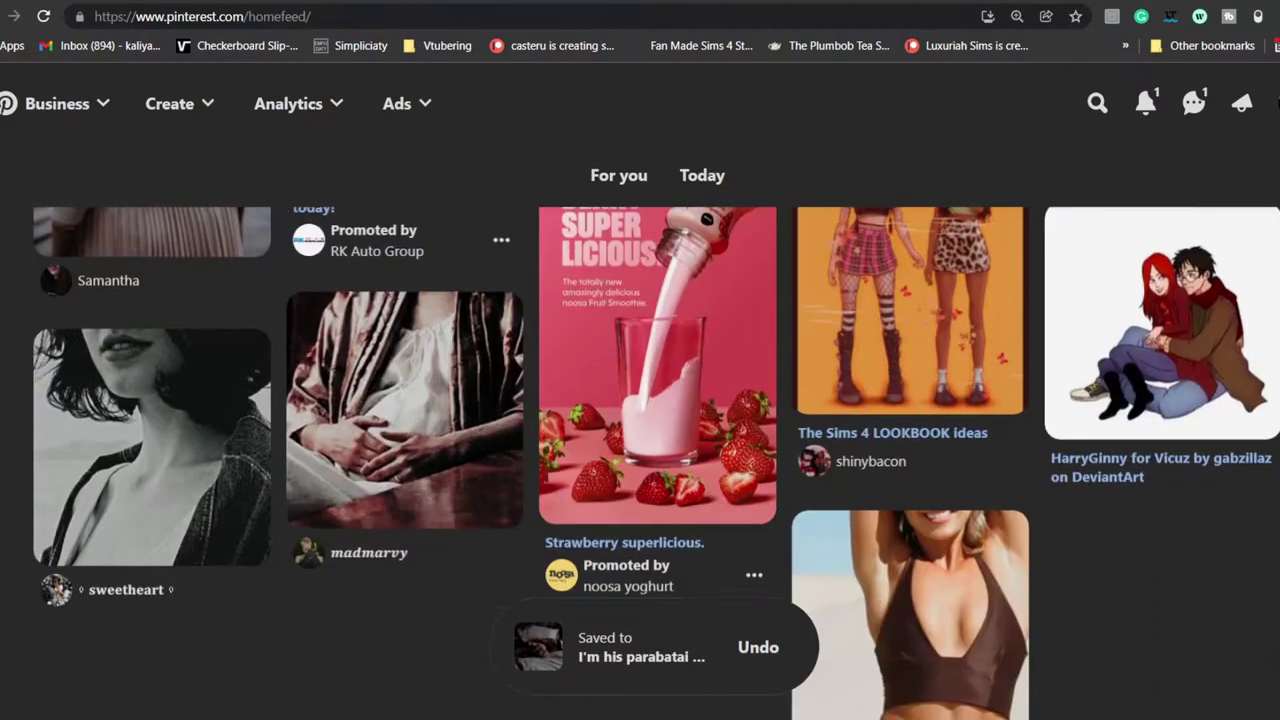
scroll(656, 463, down, 3)
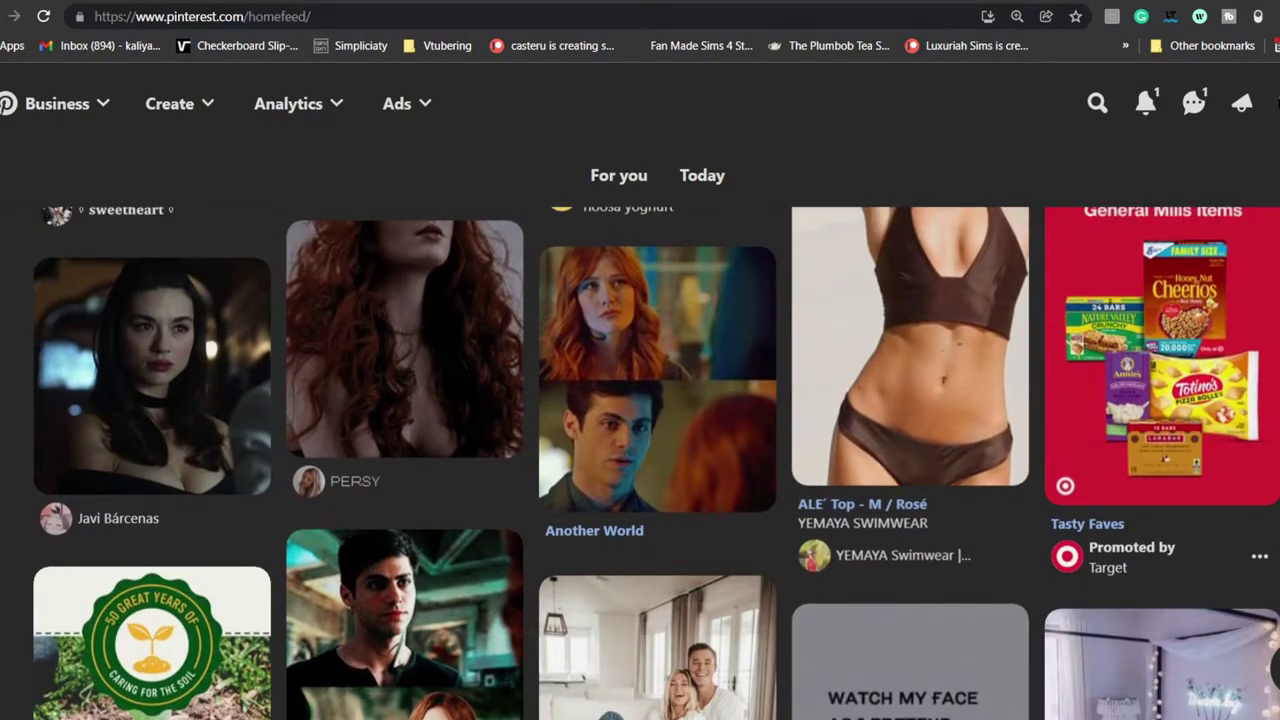
scroll(656, 463, down, 10)
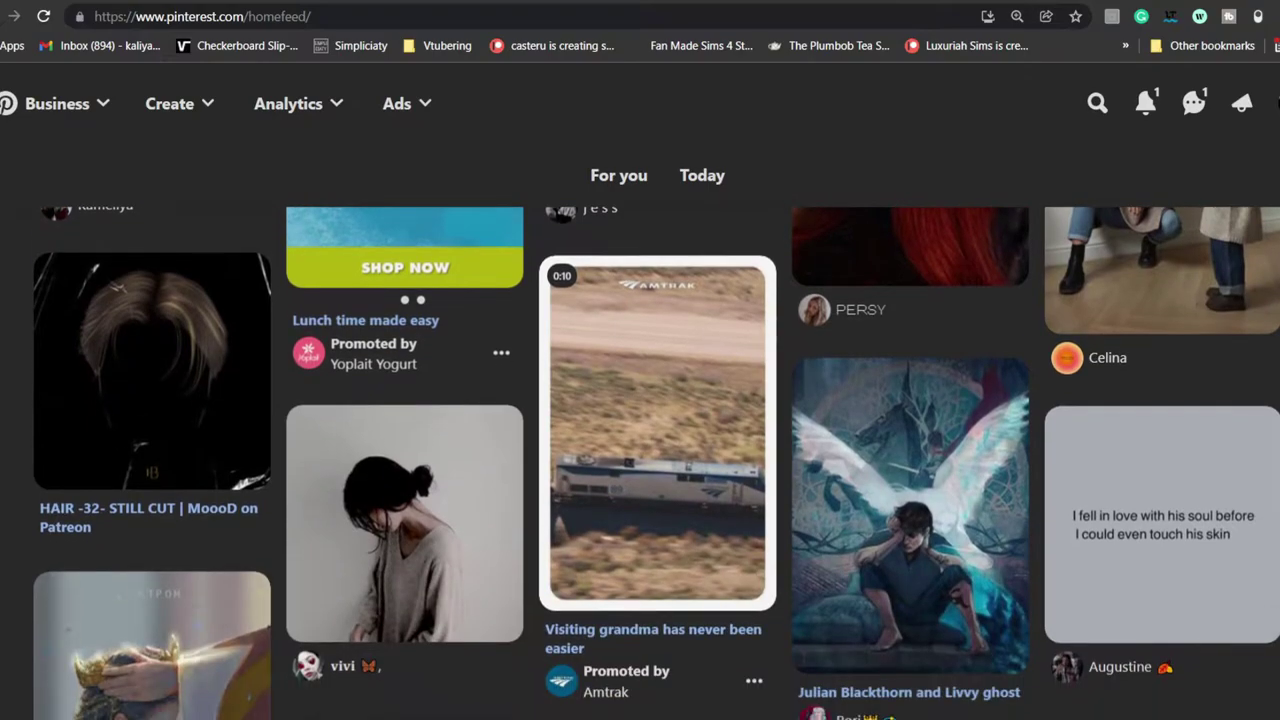
scroll(656, 463, down, 6)
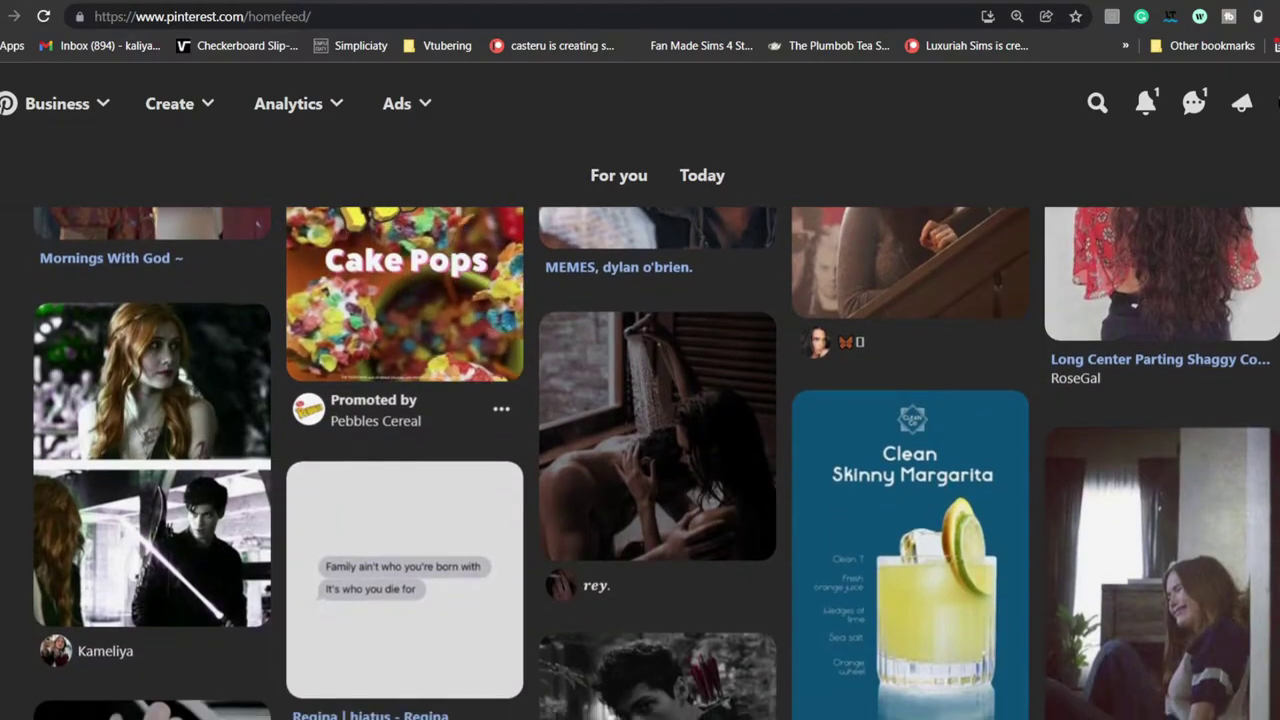
scroll(656, 463, down, 7)
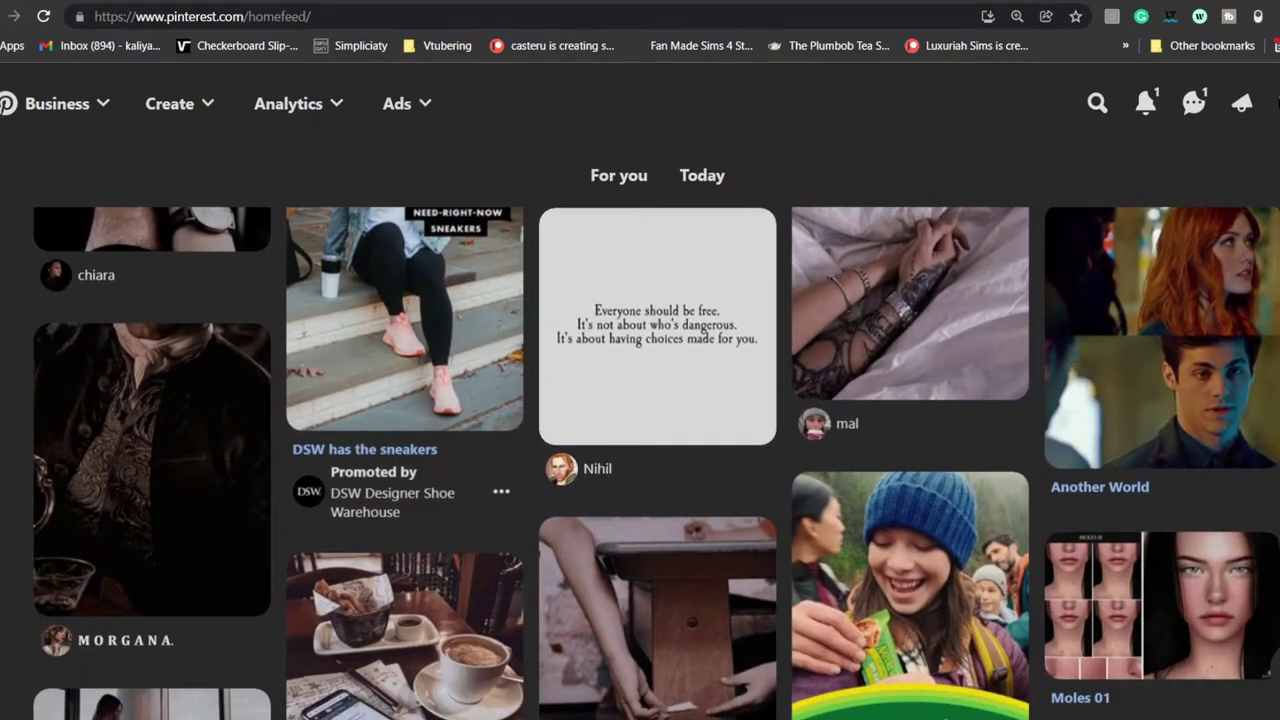
click(1120, 240)
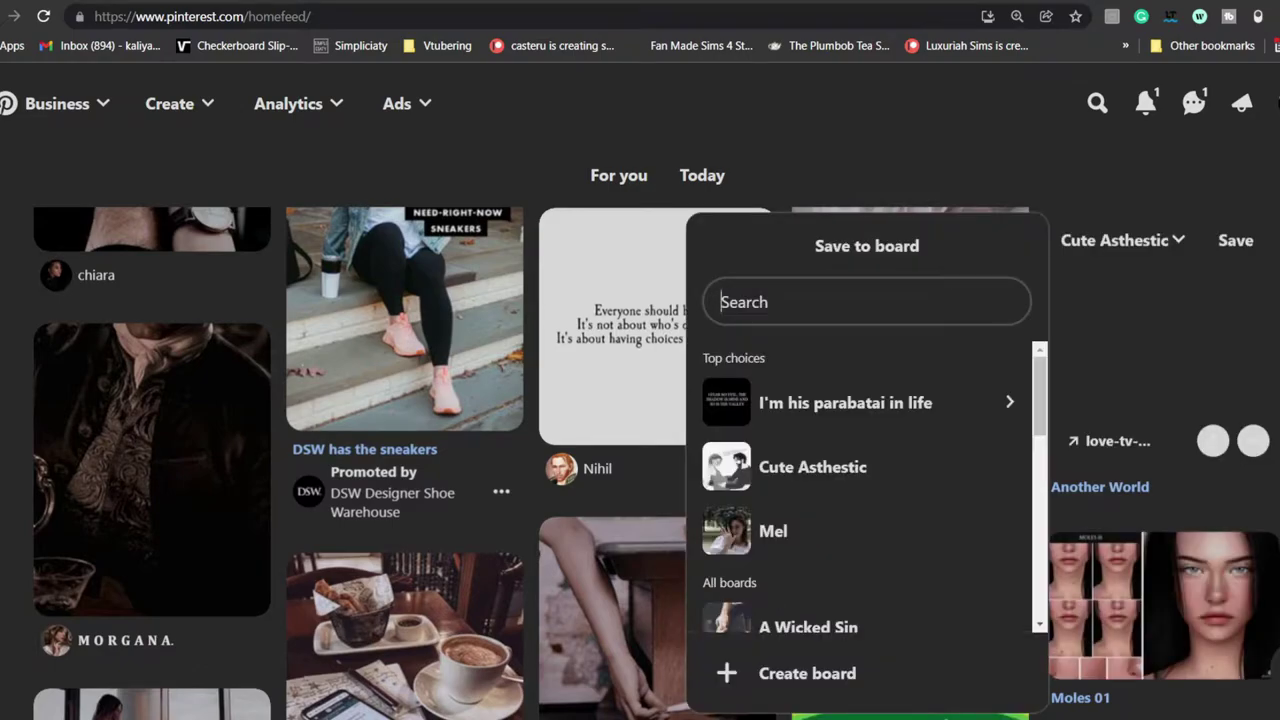
click(986, 342)
- Save the "Sotteo" pin of a couple by a window to the A+C section of "I'm his parabatai in life"
scroll(656, 463, down, 5)
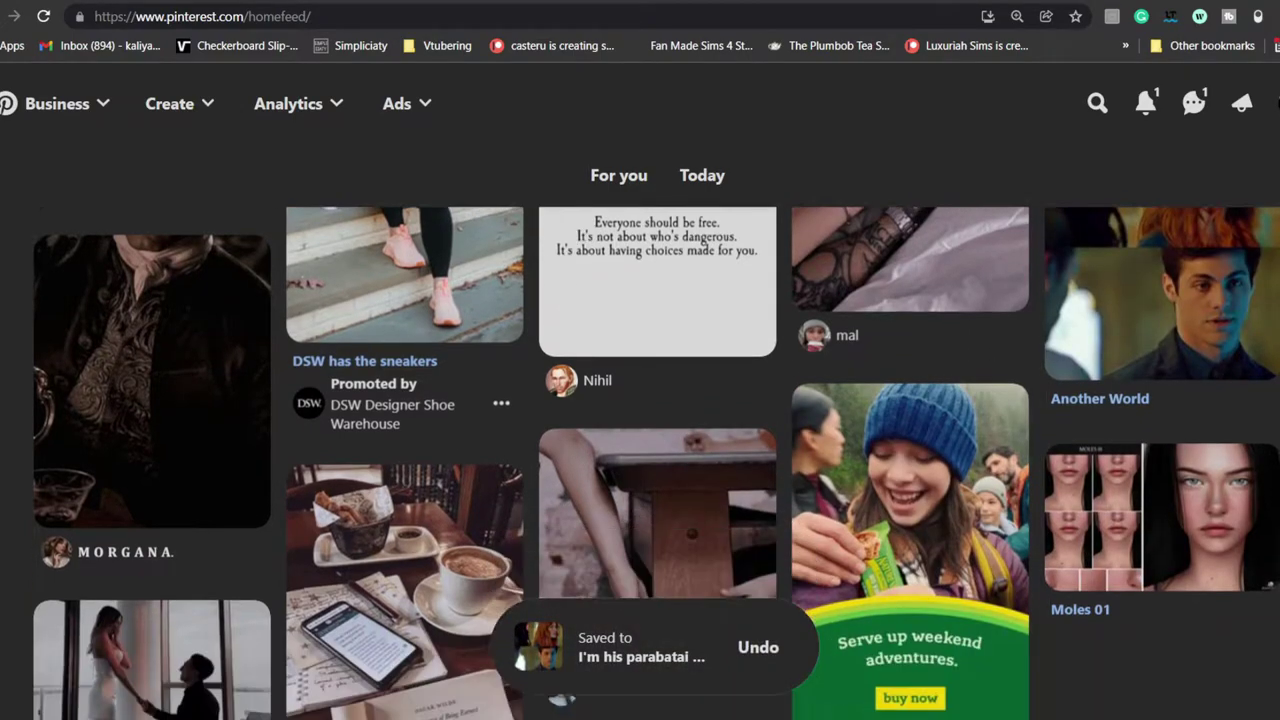
scroll(656, 463, up, 1)
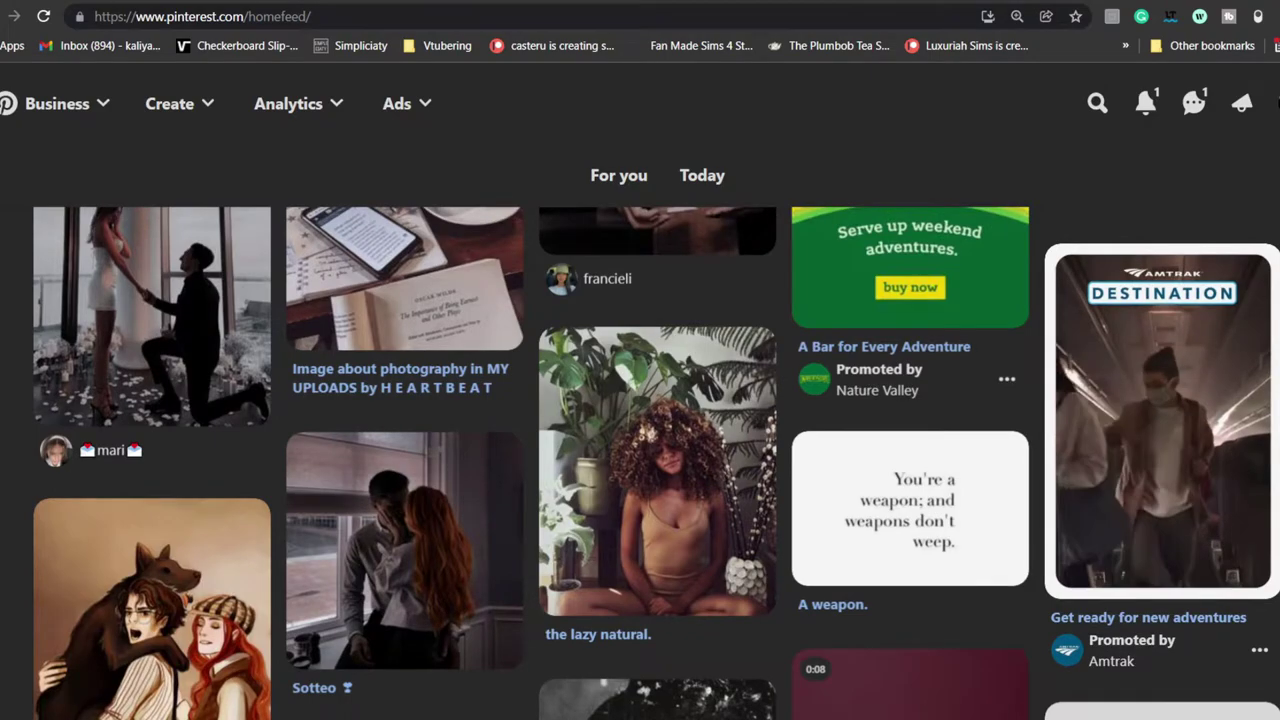
click(368, 469)
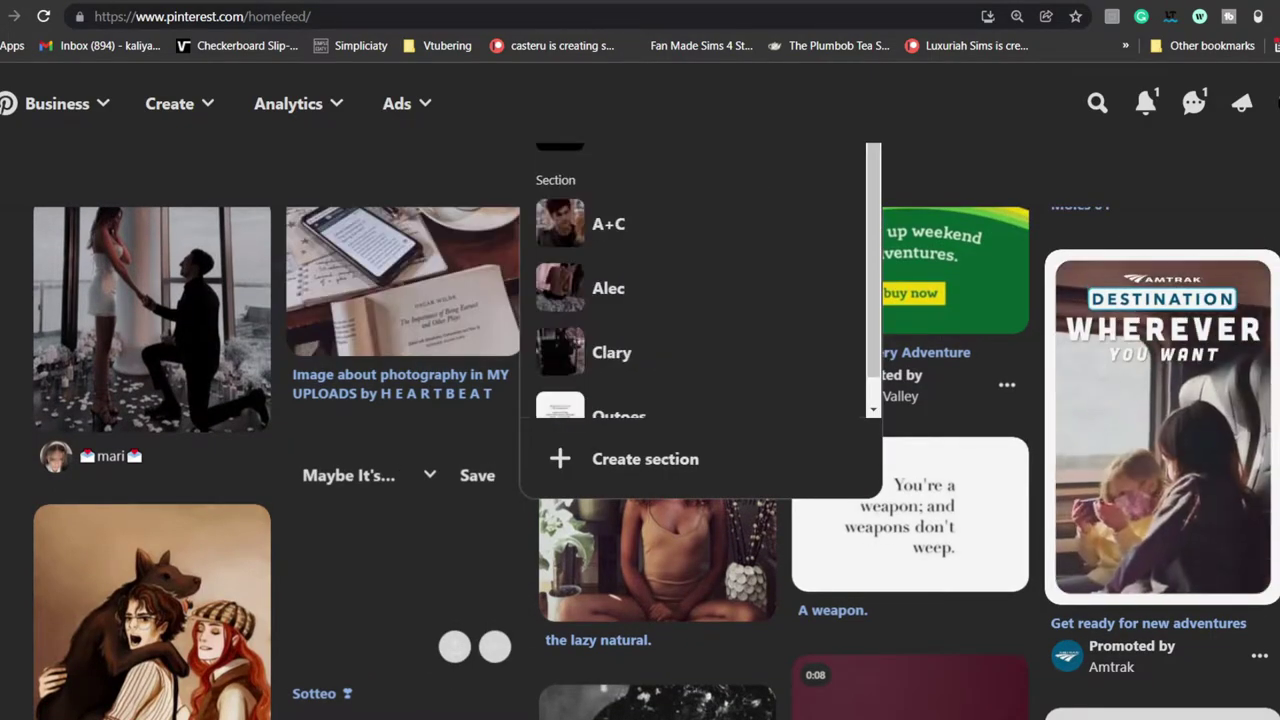
click(819, 224)
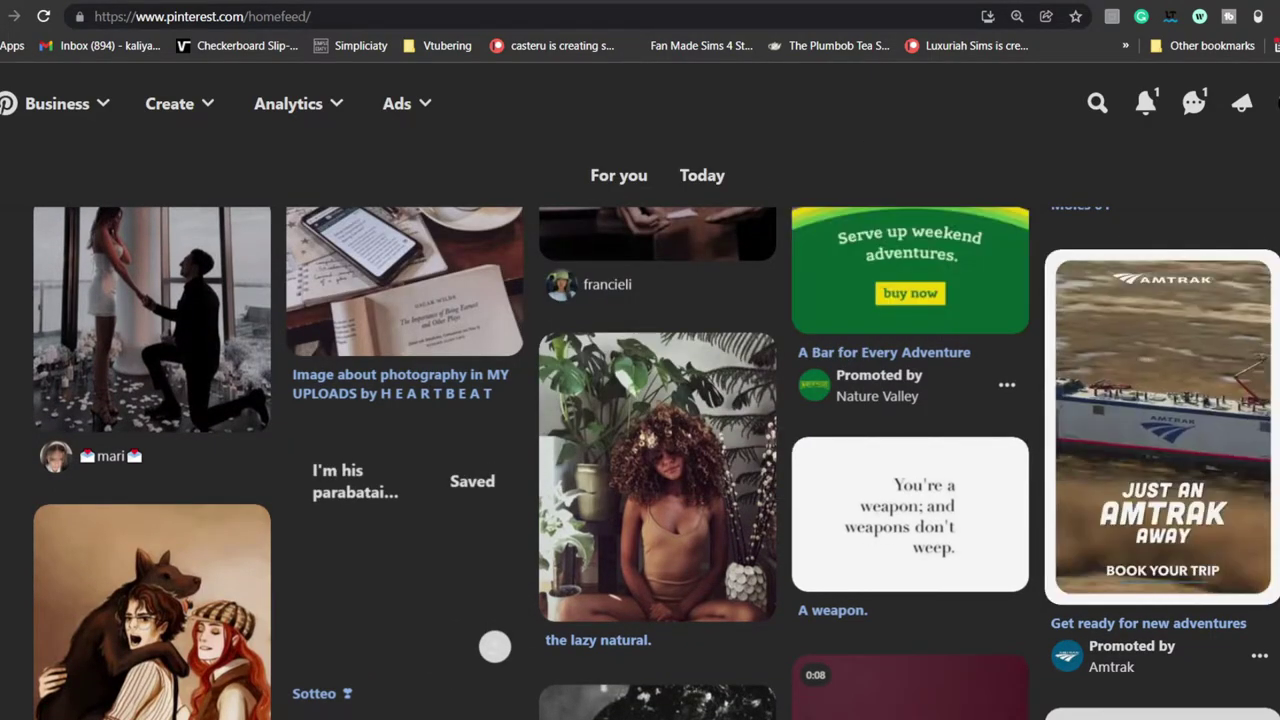
- Save the pin of a black quiver of arrows against a grey wall to the board "I'm his parabatai in life"
scroll(656, 463, down, 3)
scroll(656, 463, down, 5)
scroll(656, 463, up, 1)
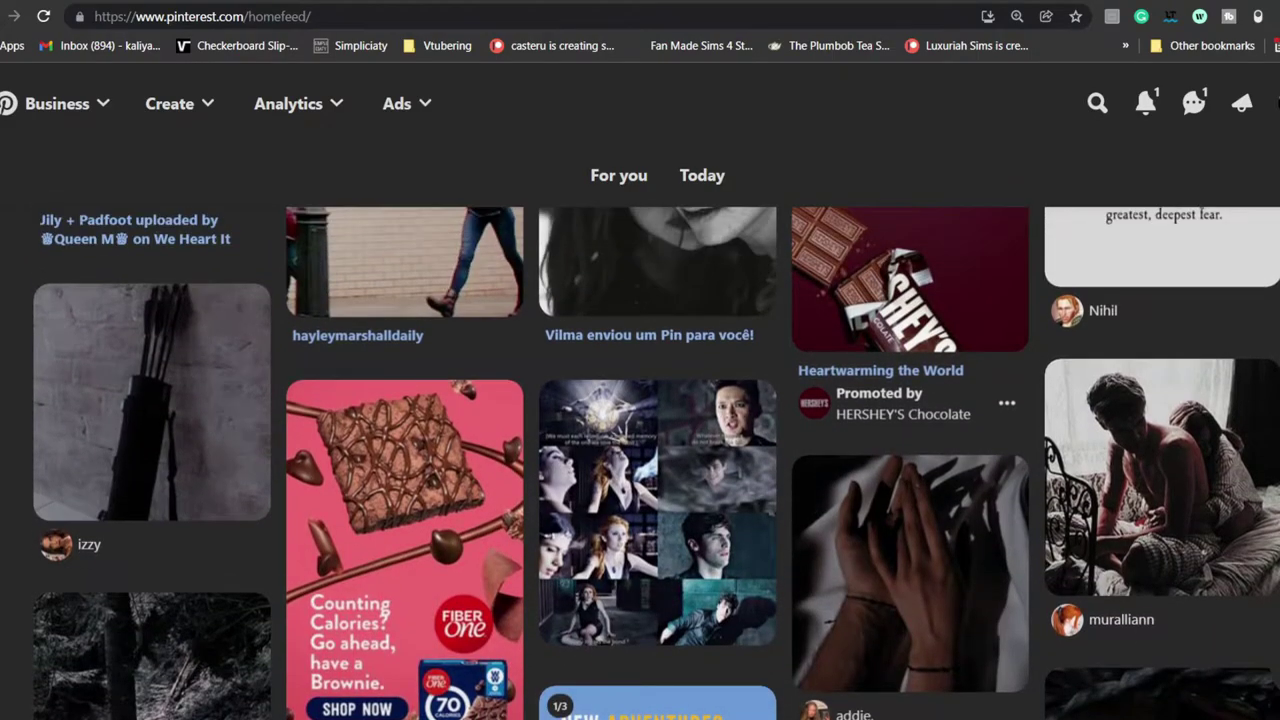
click(115, 321)
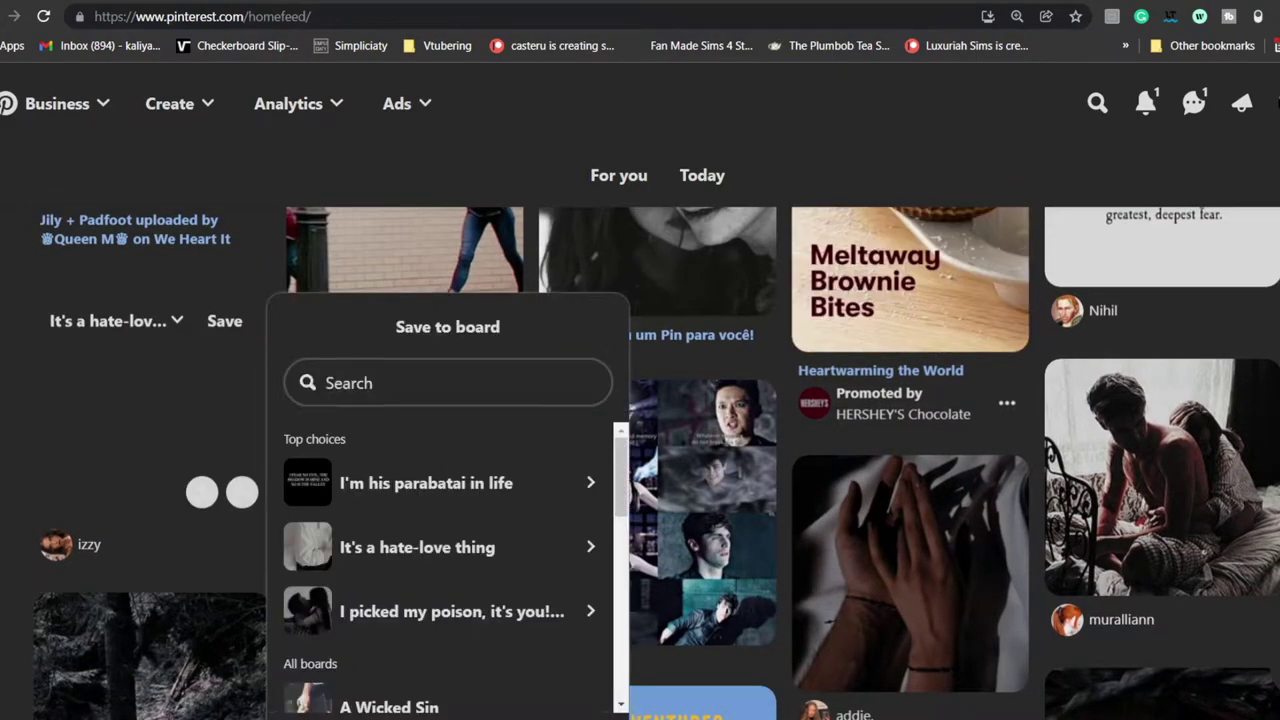
click(450, 483)
click(566, 423)
- Find the two-frame pin captioned "My heart belongs to you" and save it to the board "I'm his parabatai in life"
scroll(656, 463, down, 3)
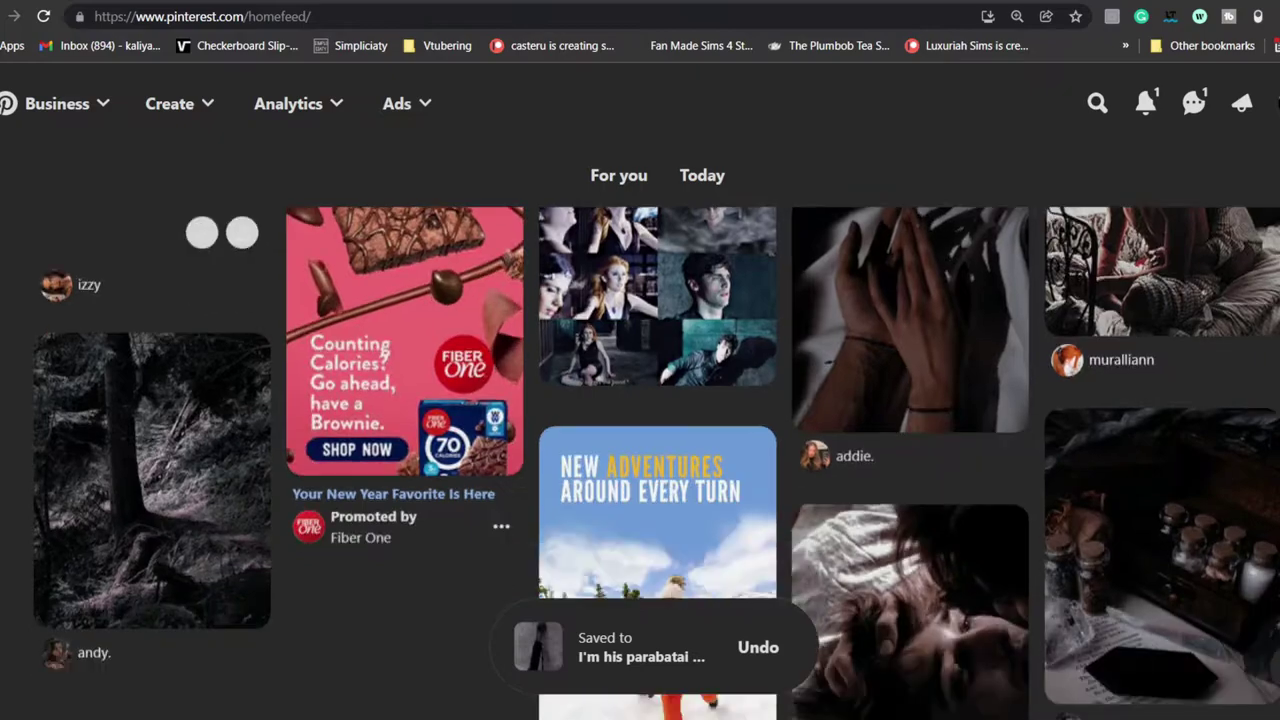
scroll(656, 463, down, 6)
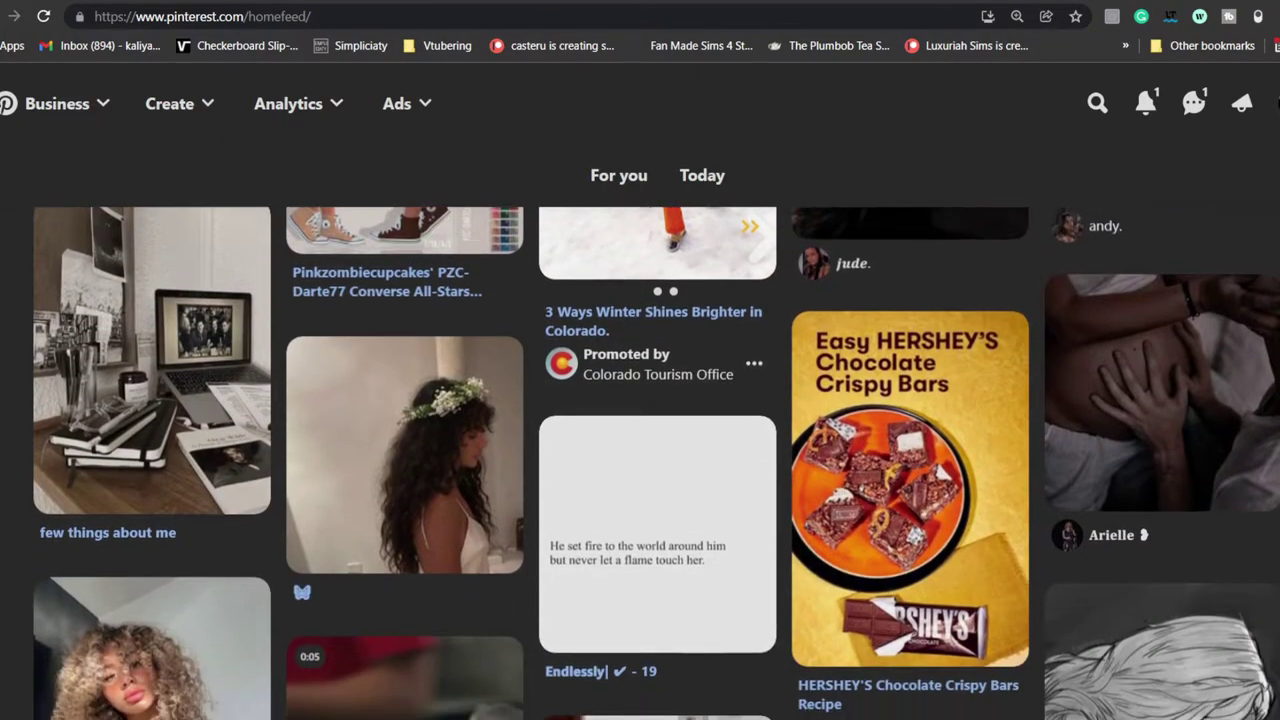
scroll(656, 463, down, 1)
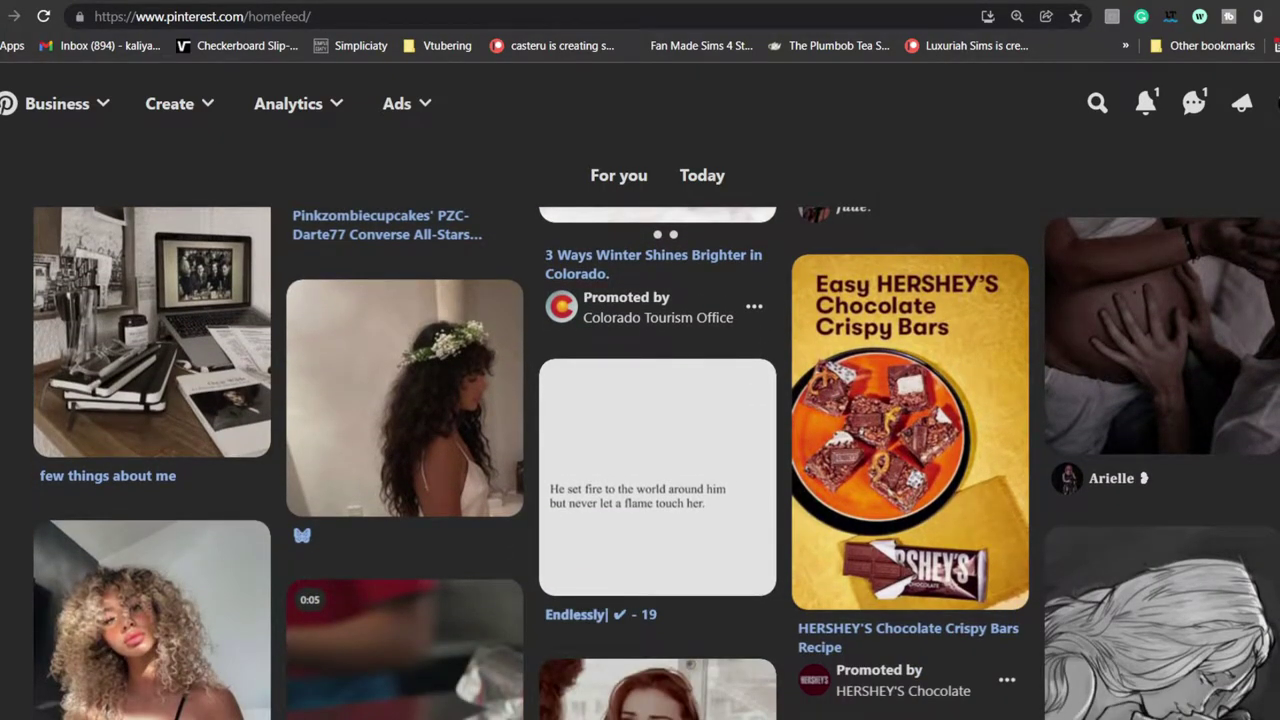
scroll(656, 463, down, 7)
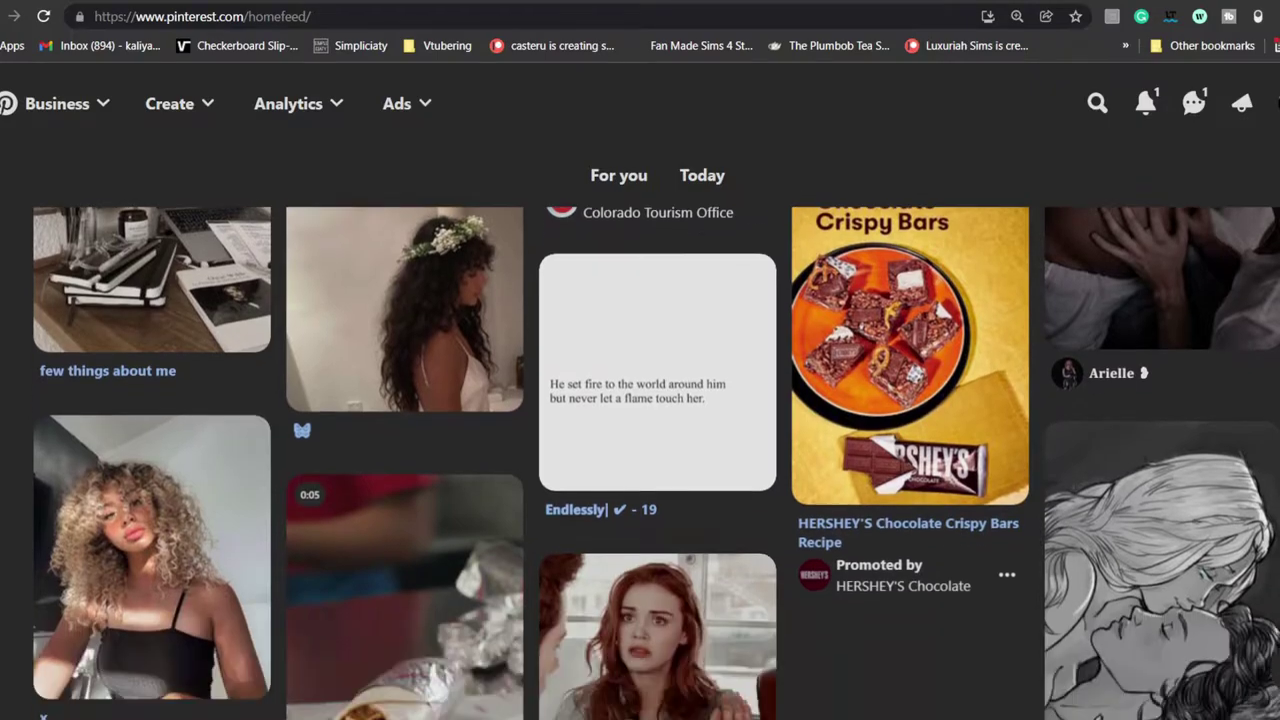
scroll(656, 463, down, 2)
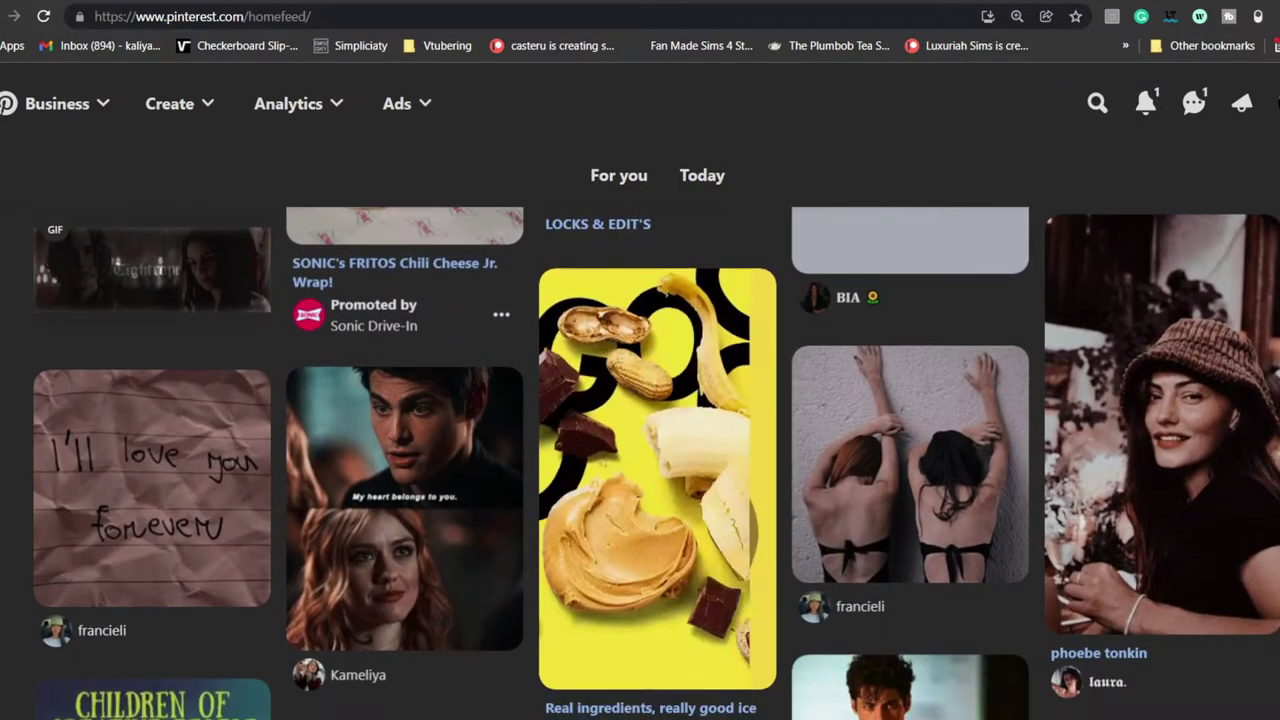
click(364, 308)
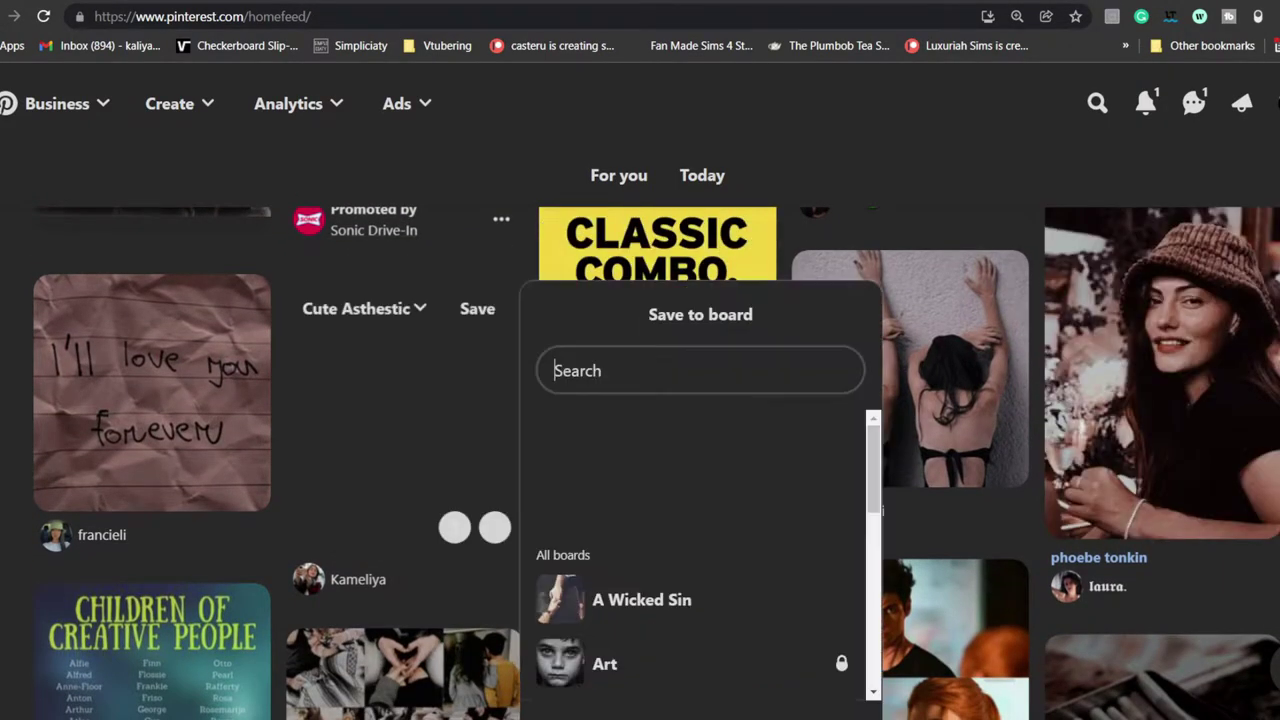
click(843, 470)
click(820, 409)
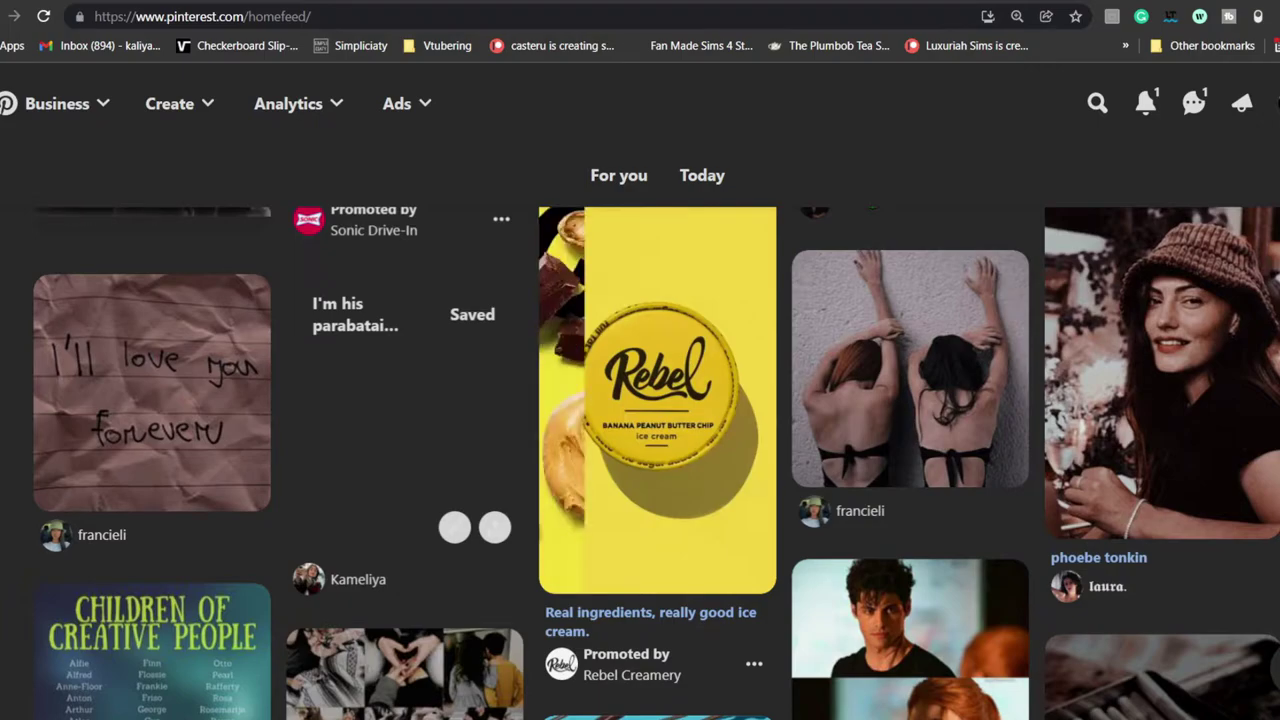
- Save the wattpad.com pin "Get Social - A Marauders Story - 1" to the board "I'm his parabatai in life"
scroll(405, 420, down, 5)
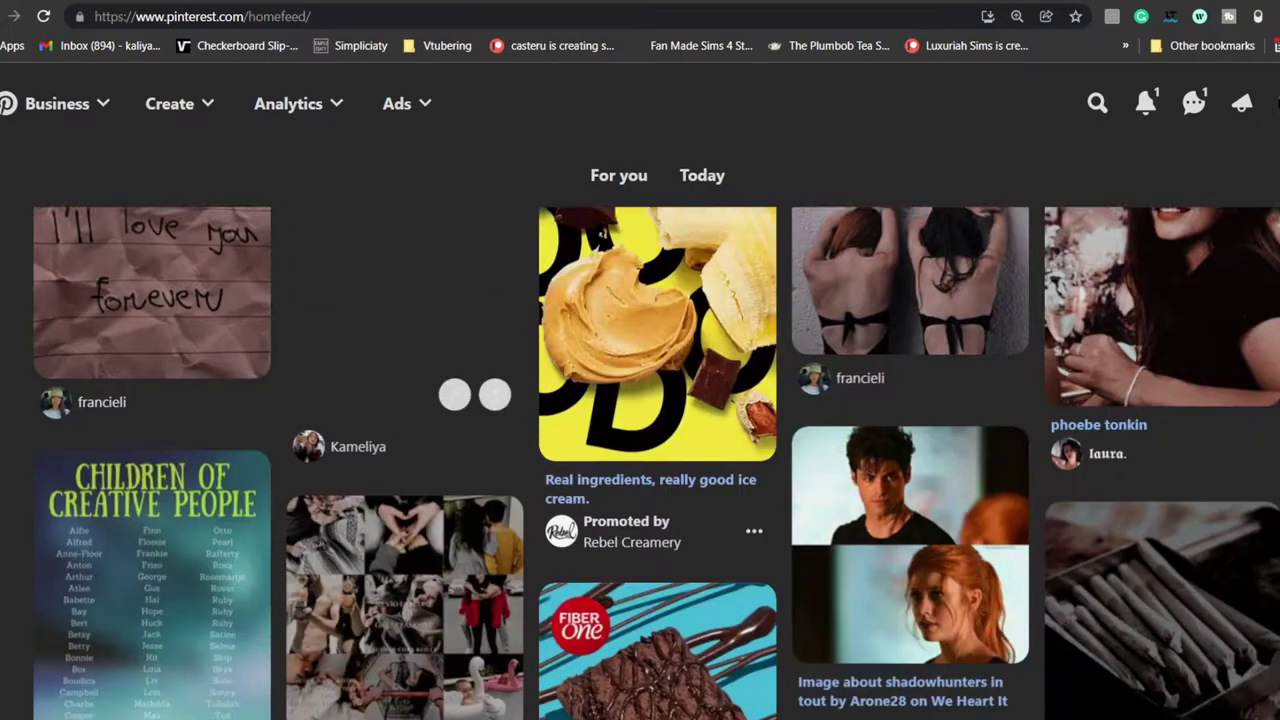
scroll(640, 460, down, 1)
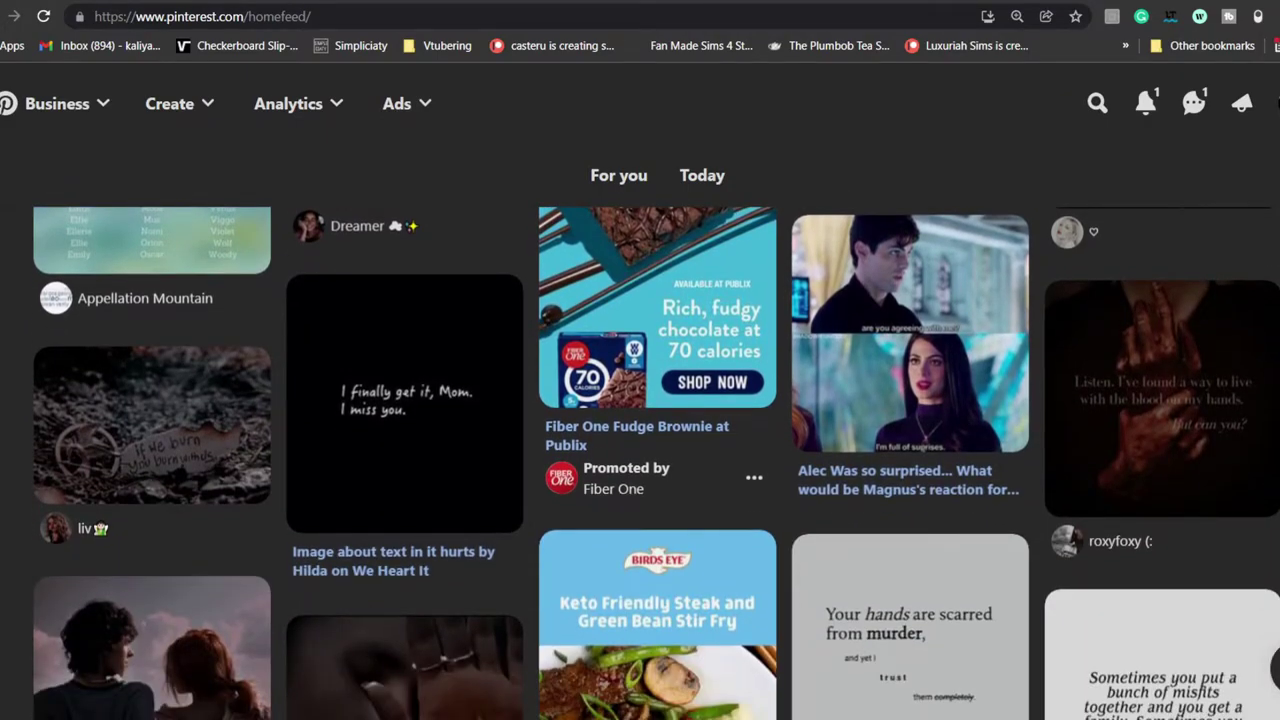
scroll(640, 460, down, 6)
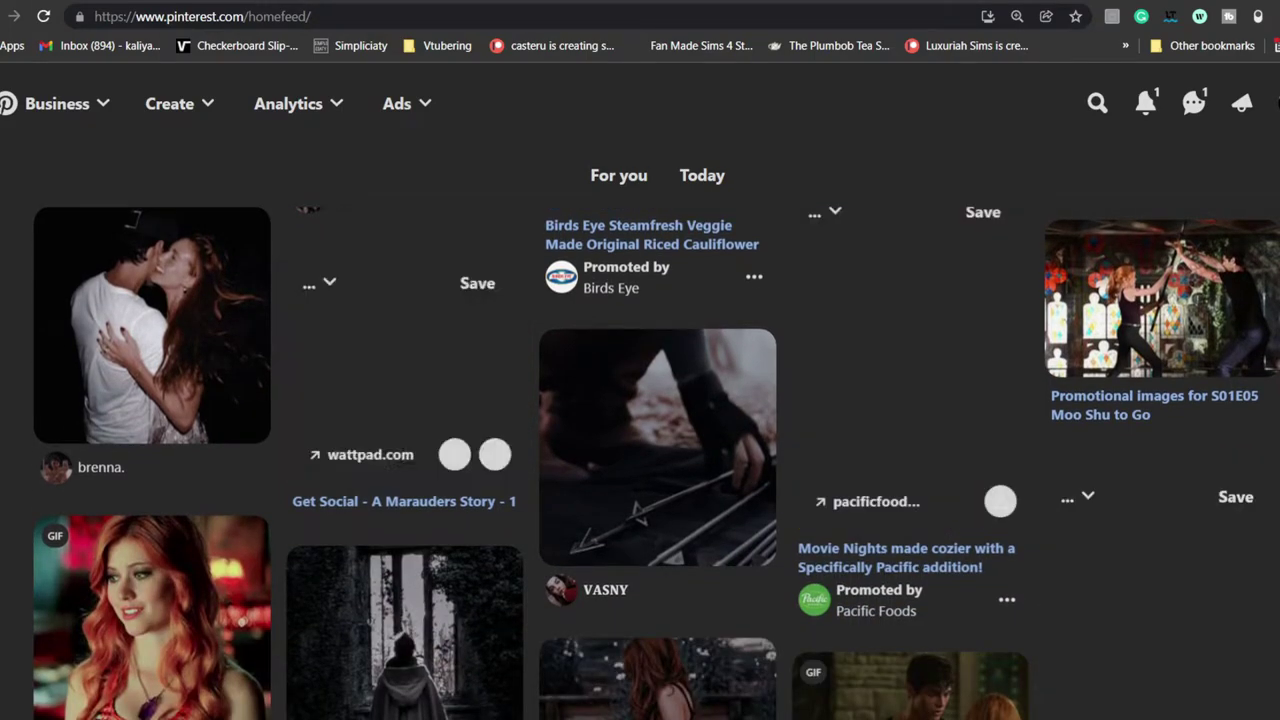
click(345, 283)
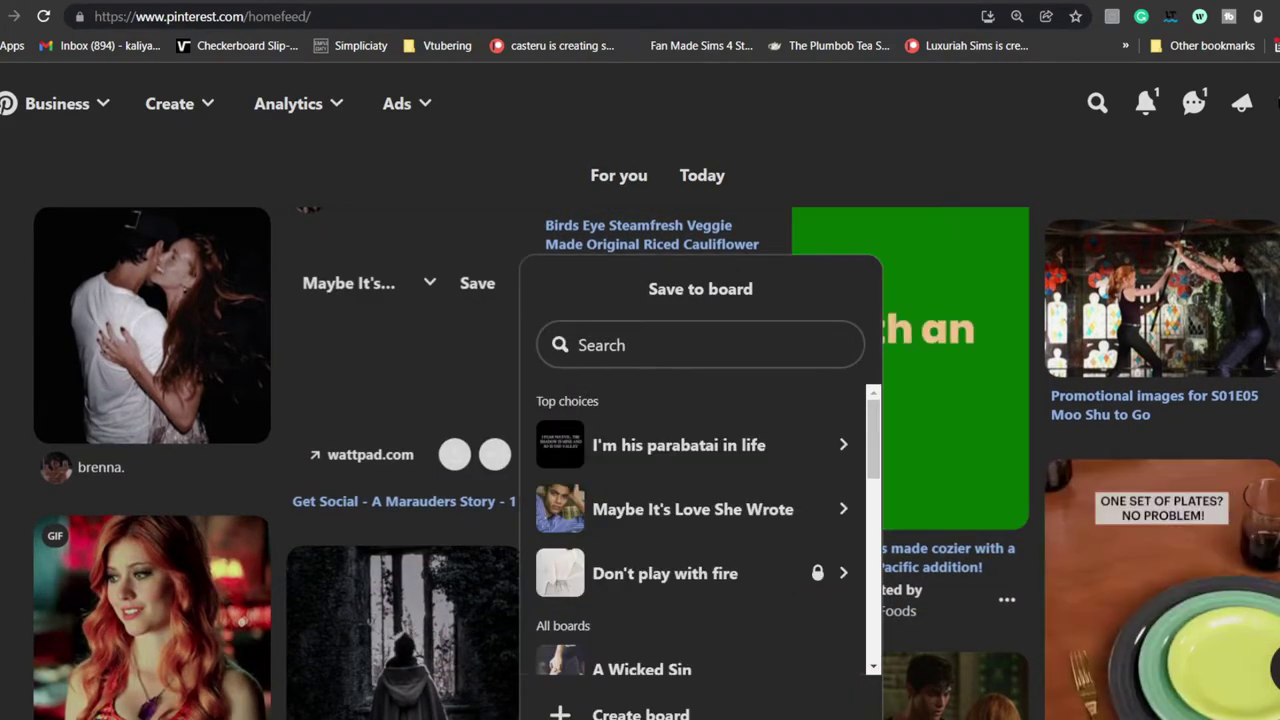
click(700, 445)
click(819, 385)
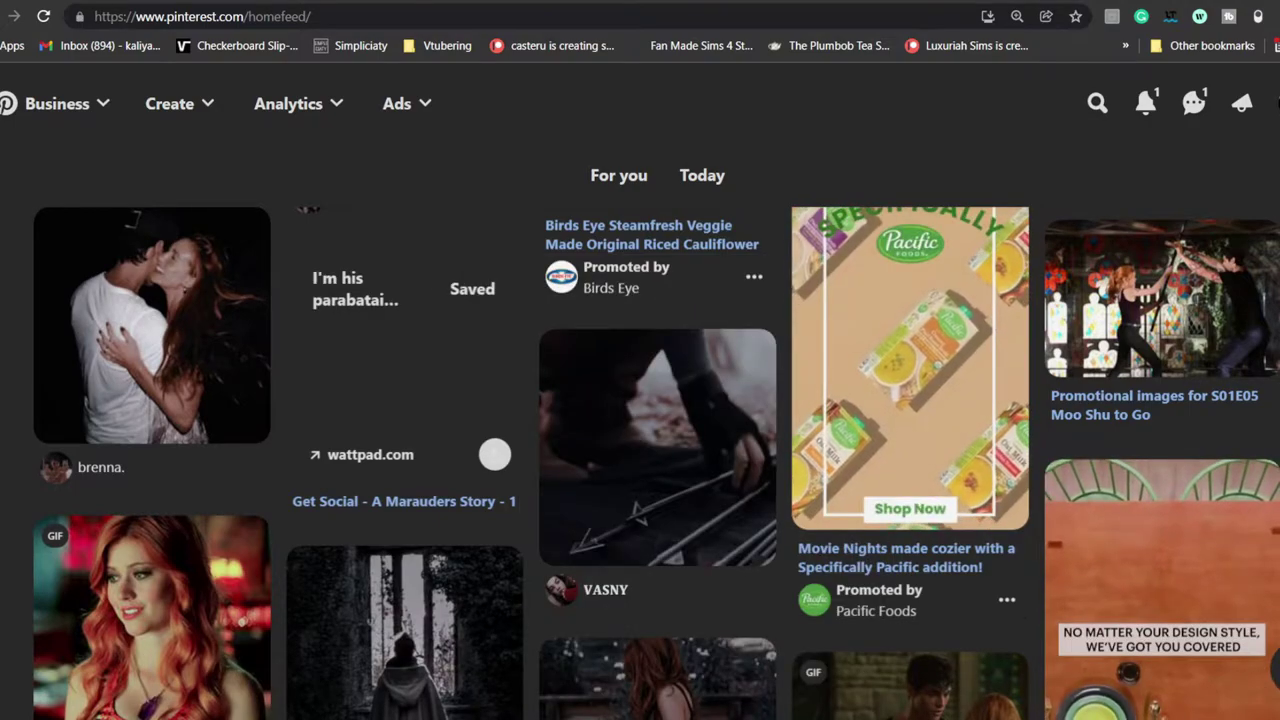
- Look through the home feed past the archery, dagger and quote pins for further images that fit the board
scroll(640, 450, down, 2)
scroll(640, 450, down, 1)
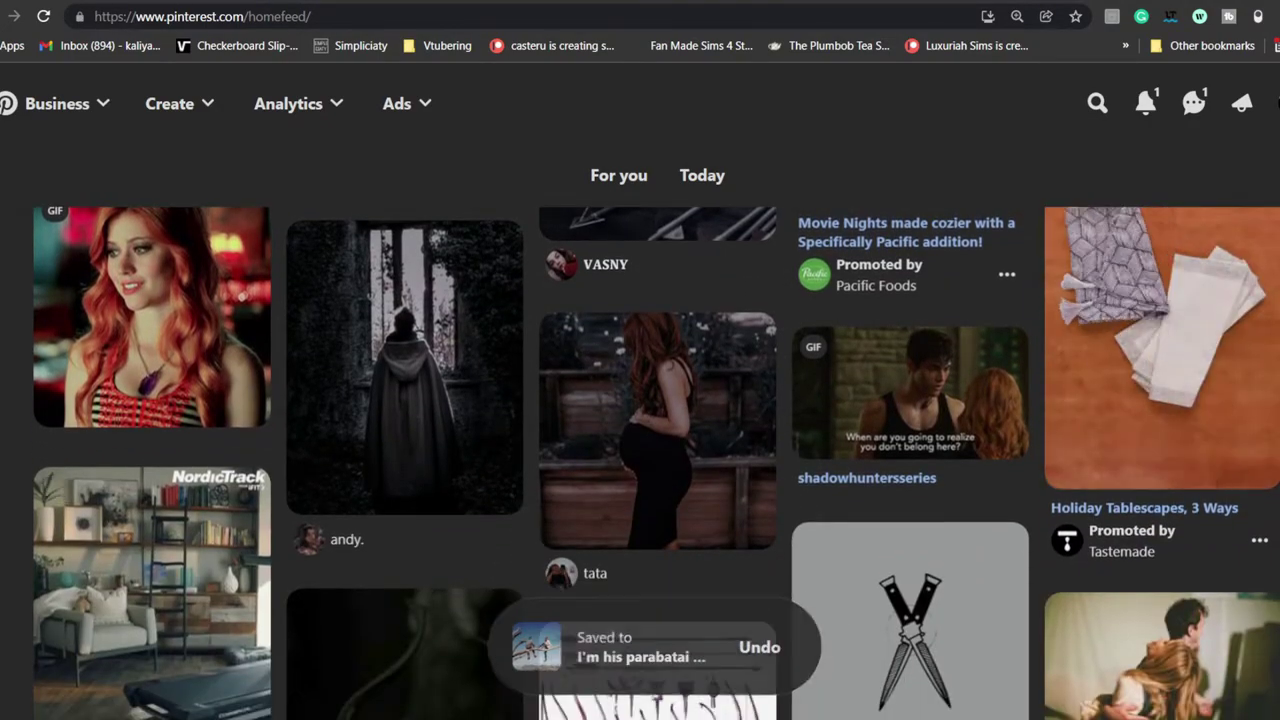
scroll(640, 450, down, 2)
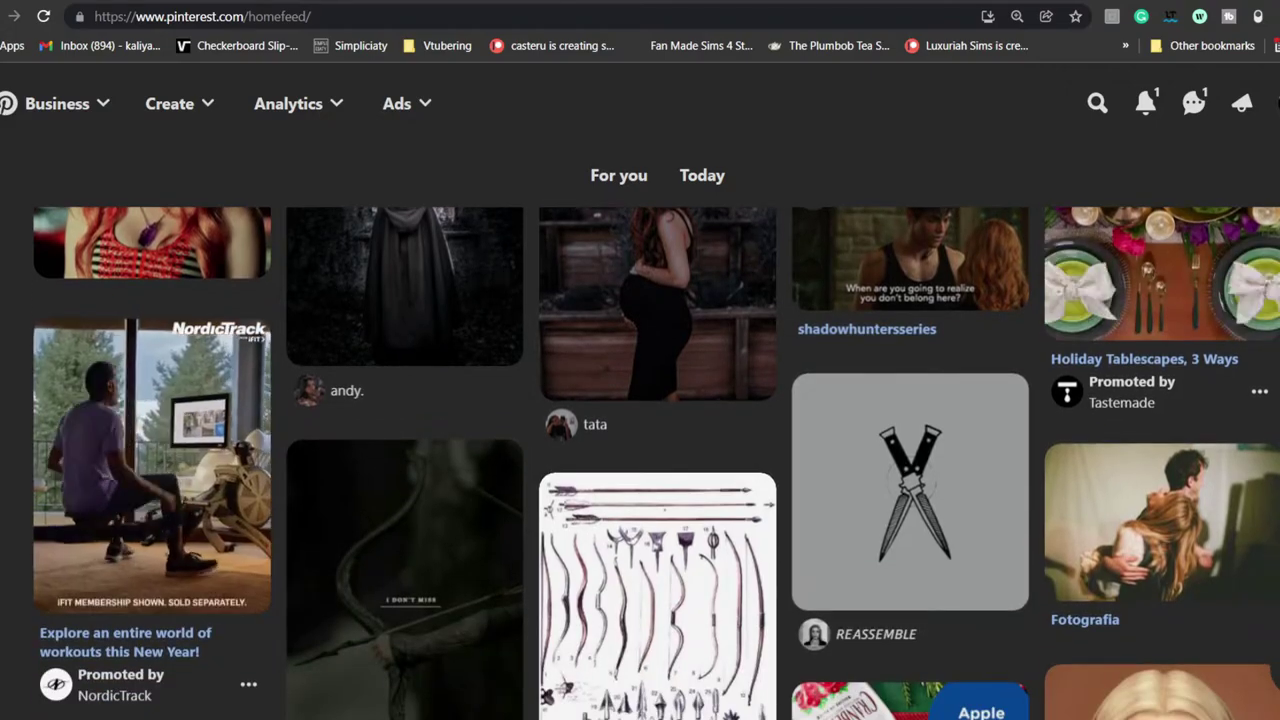
scroll(640, 450, up, 1)
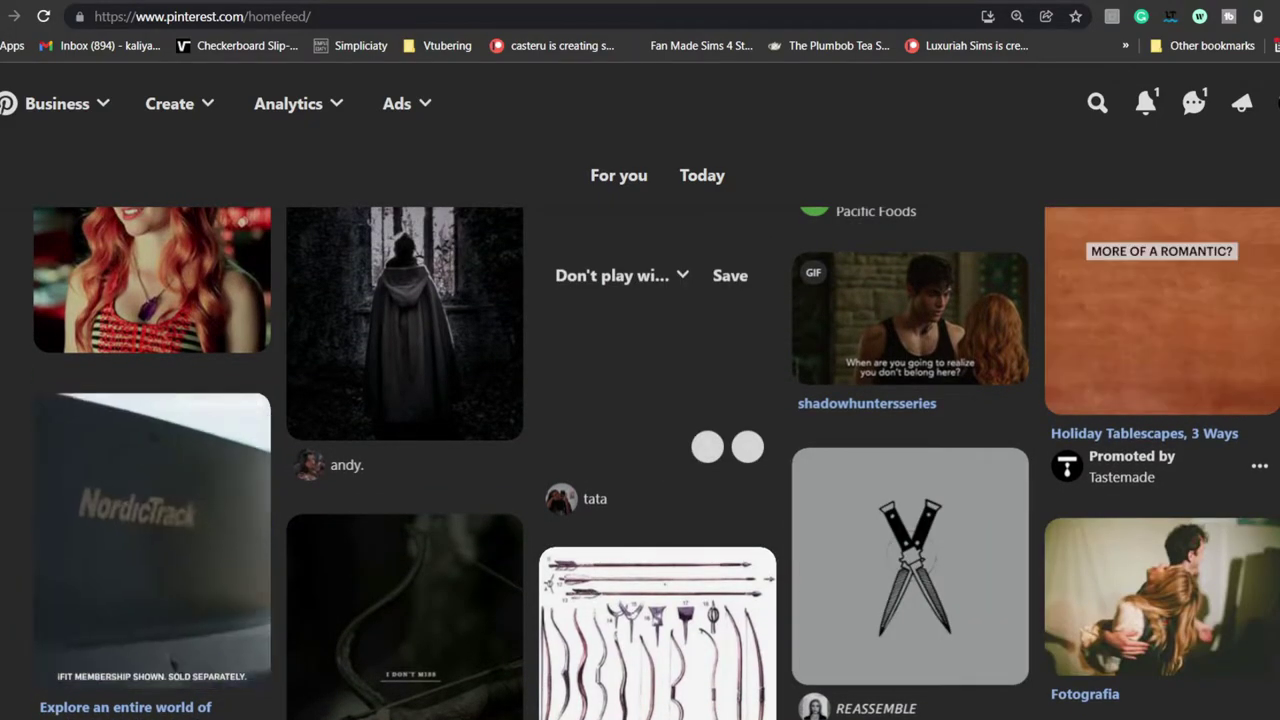
scroll(657, 400, down, 1)
scroll(656, 463, down, 5)
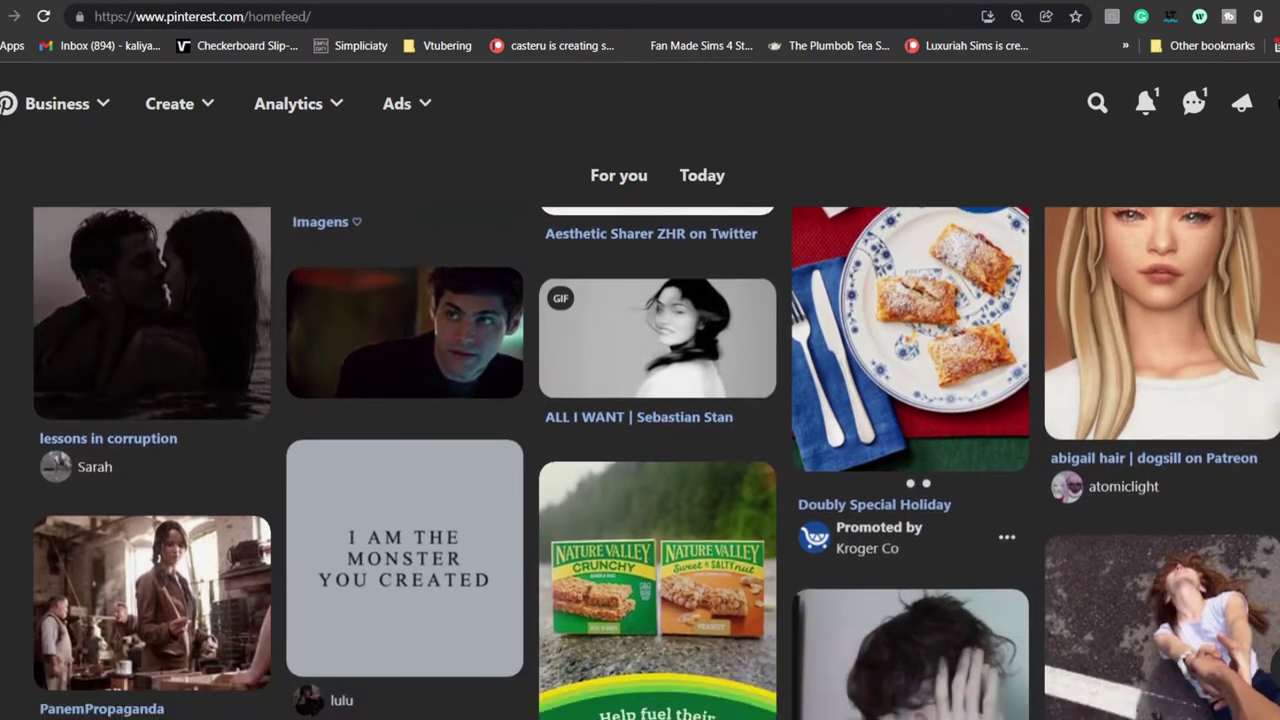
scroll(656, 463, down, 7)
scroll(656, 463, down, 7)
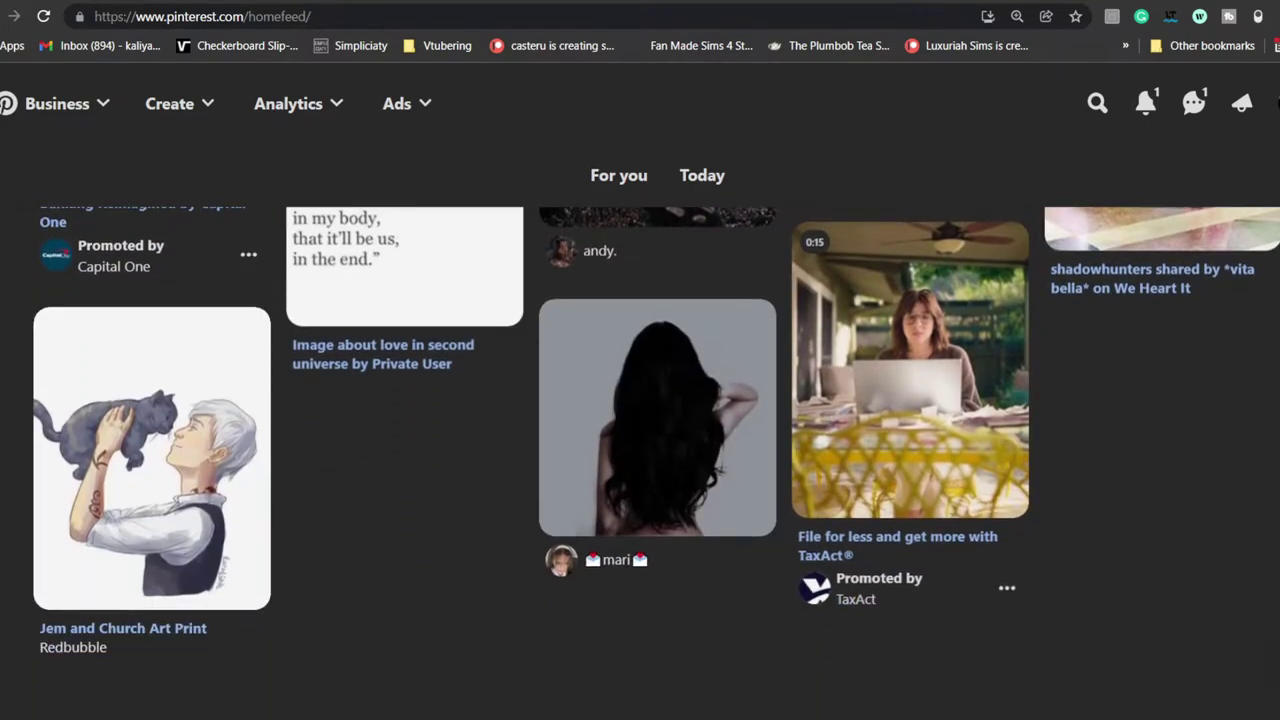
scroll(656, 463, down, 2)
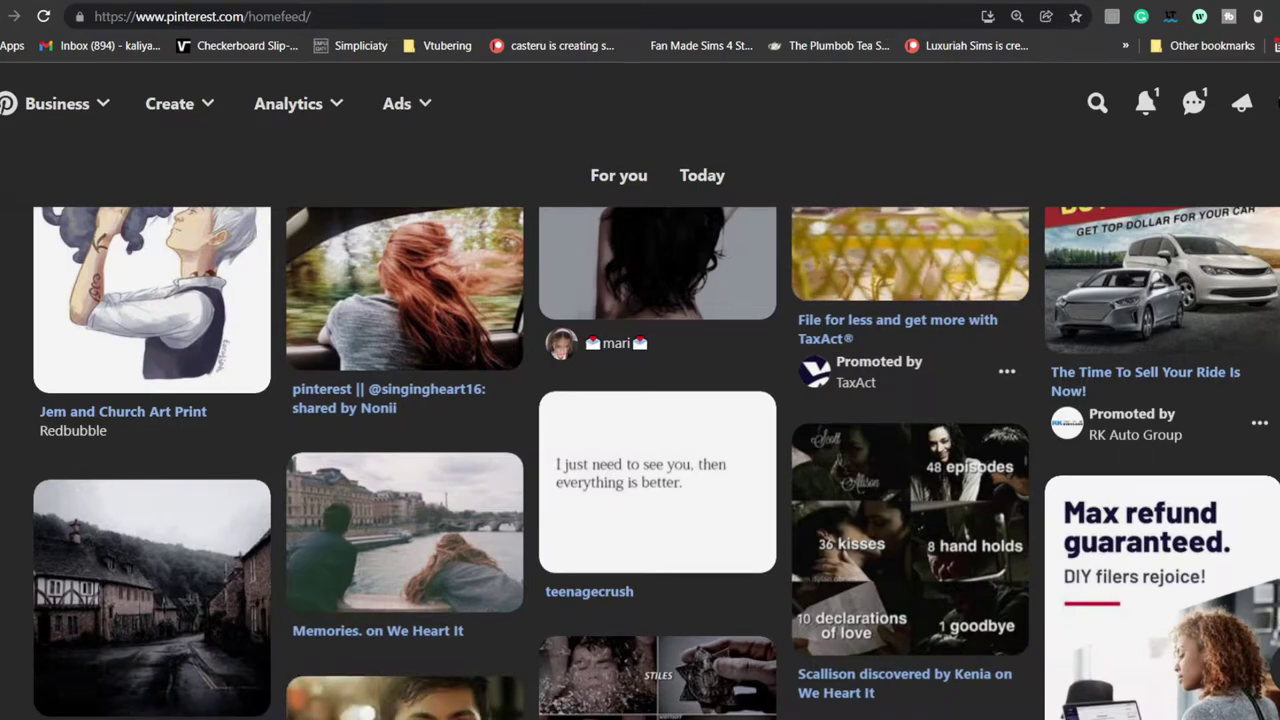
- Save the "Memories. on We Heart It" pin of a couple by the river to the board "I'm his parabatai in life"
scroll(405, 460, down, 1)
click(429, 388)
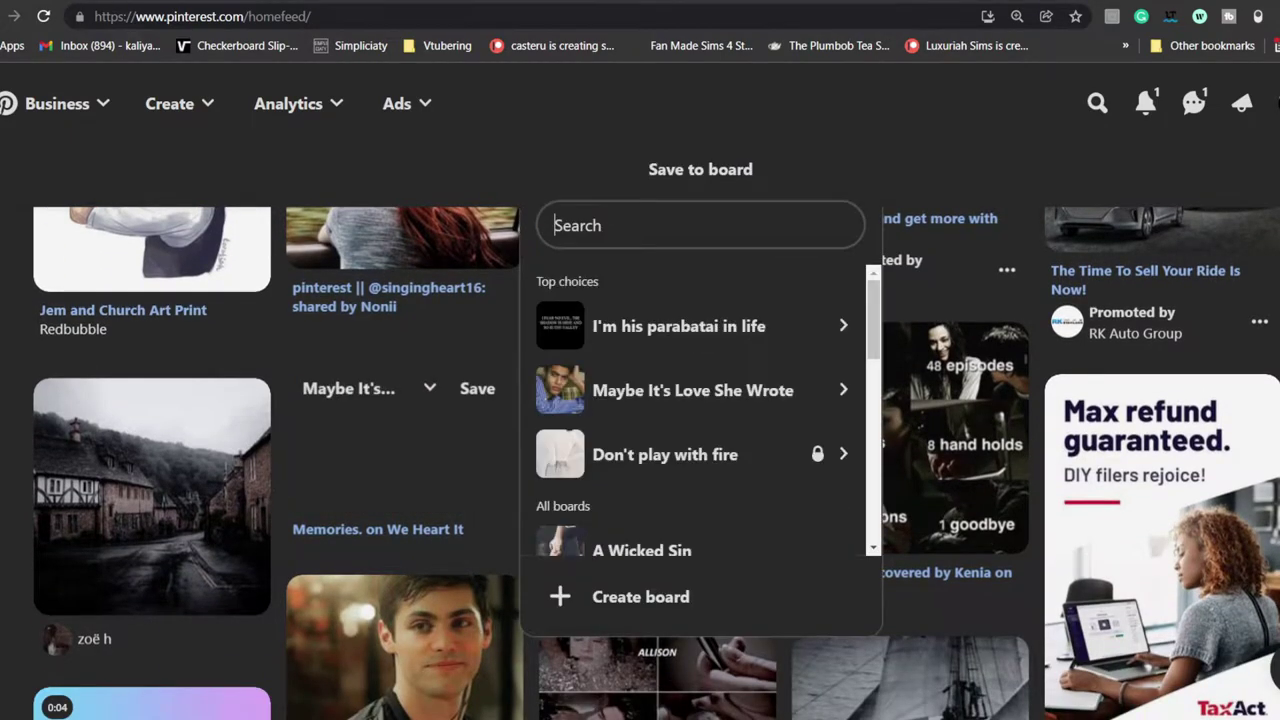
click(680, 326)
click(819, 265)
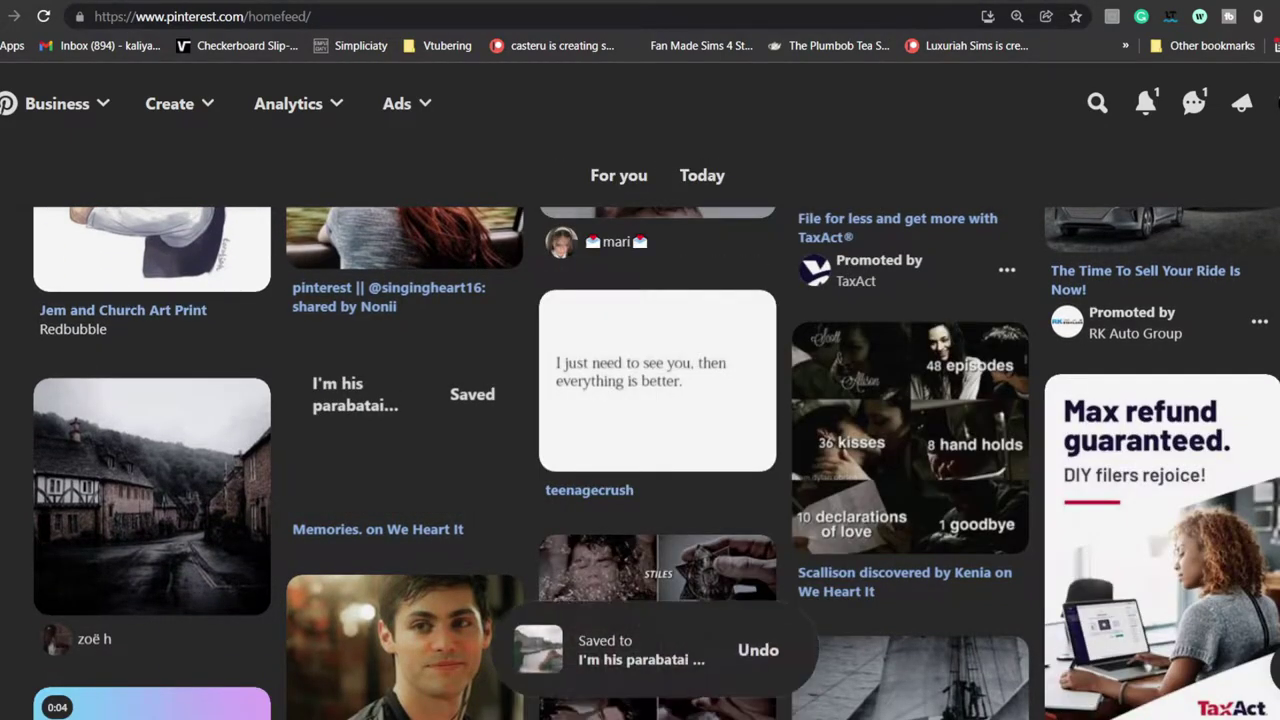
- Find the pin between the two Capital One ads and save it to the board "I'm his parabatai in life"
scroll(656, 463, down, 5)
scroll(656, 463, up, 3)
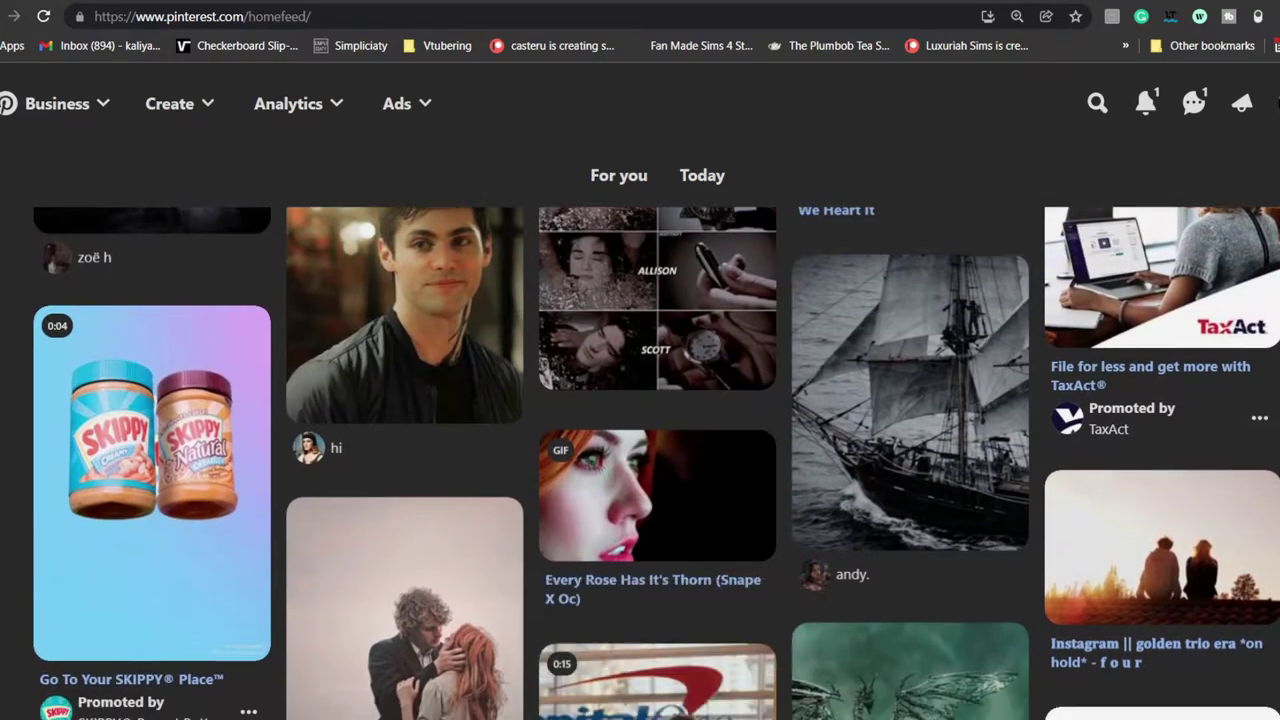
scroll(656, 463, down, 7)
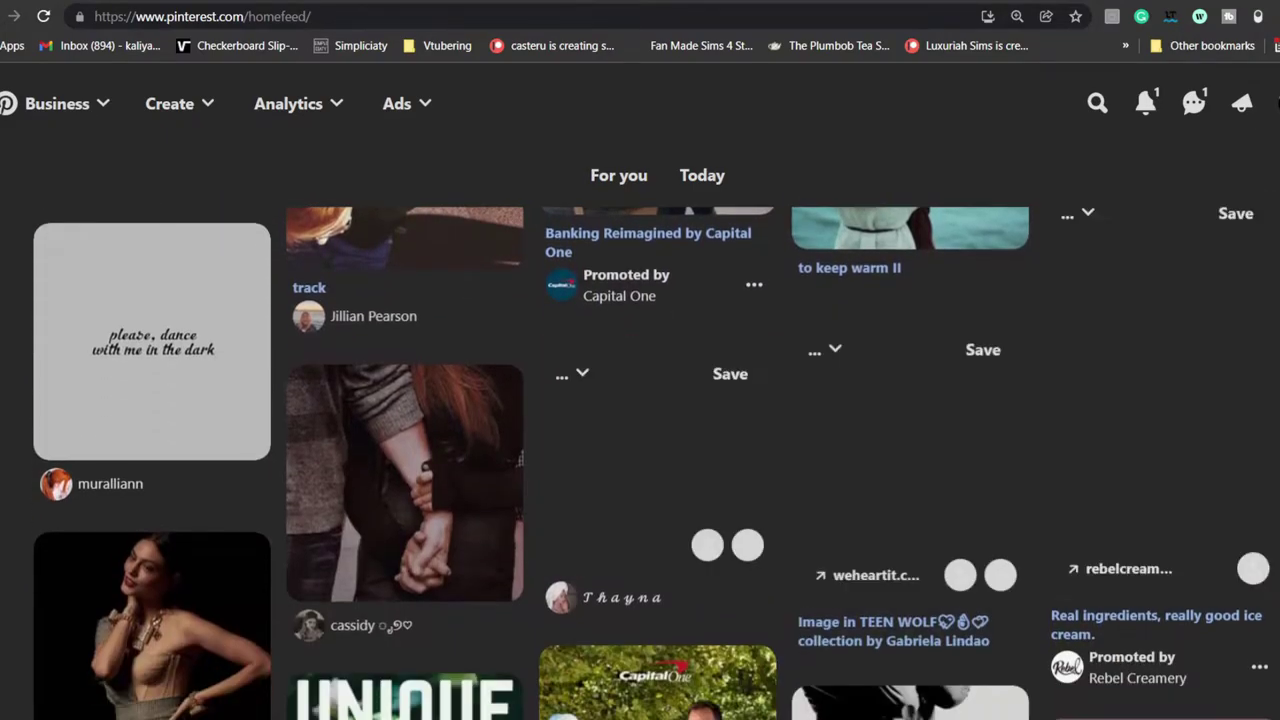
click(680, 374)
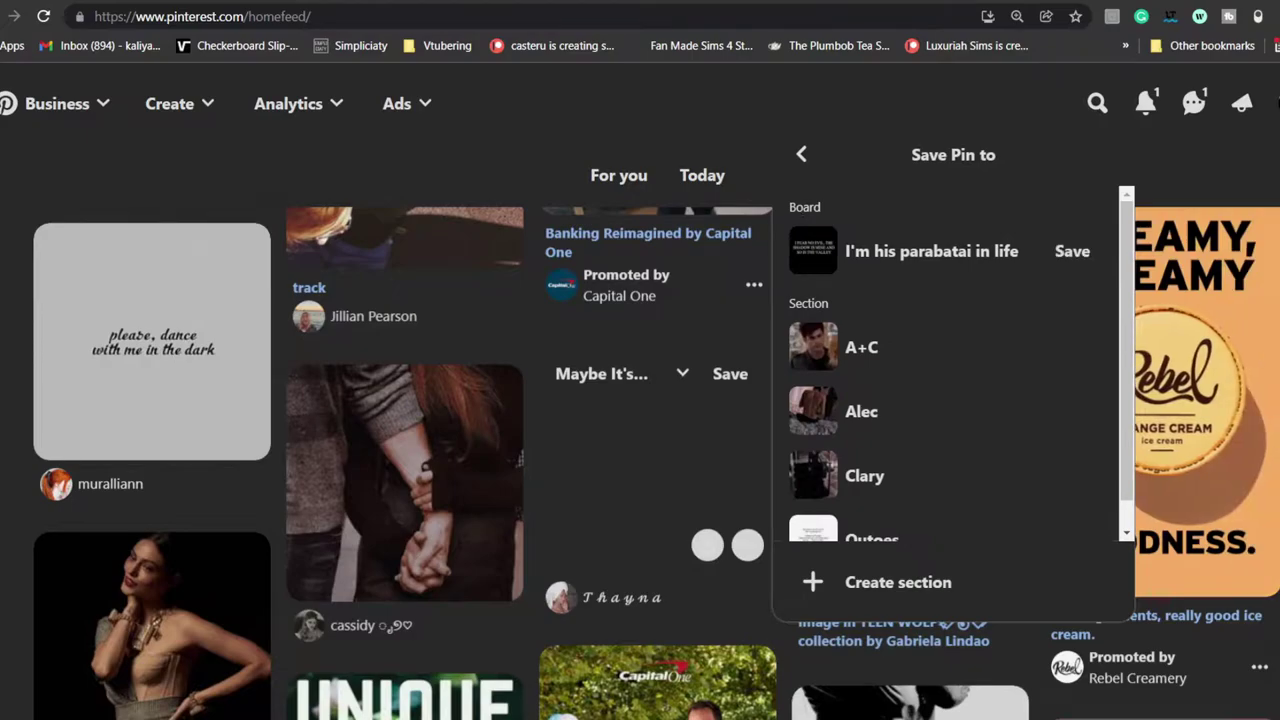
scroll(720, 545, down, 12)
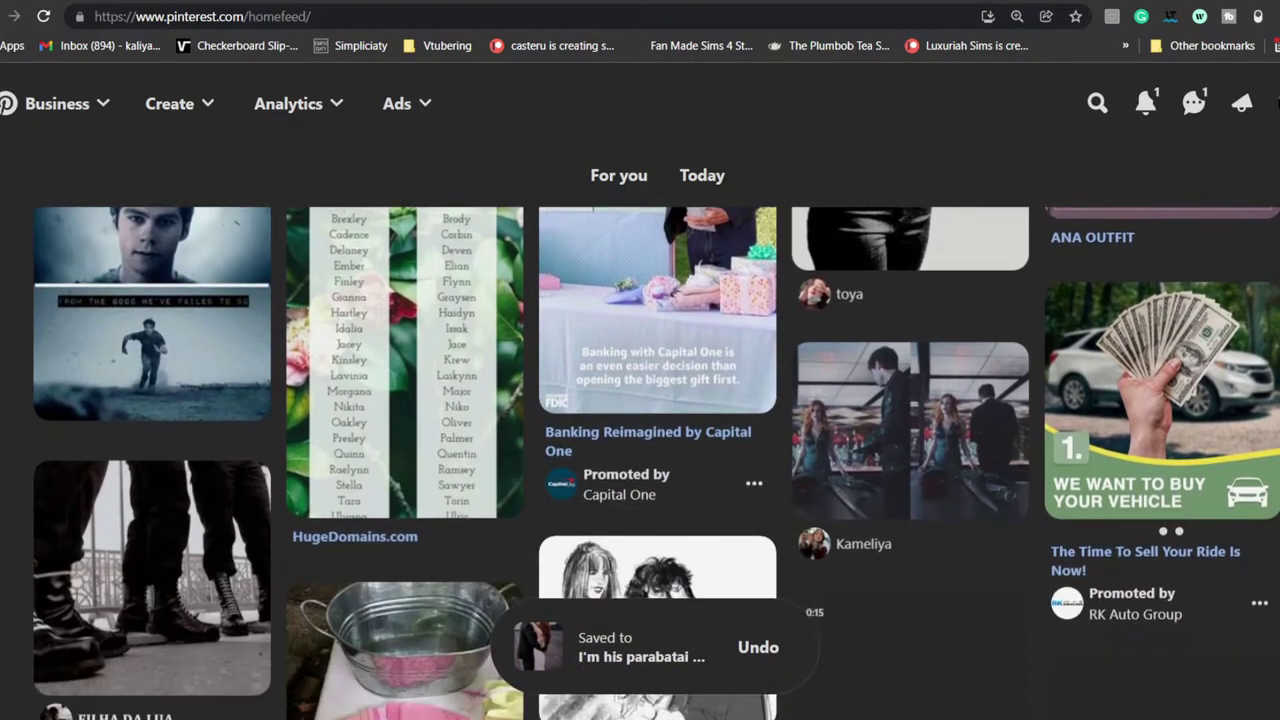
- Find the dark red character collage and save it to the board "I'm his parabatai in life"
scroll(720, 545, down, 4)
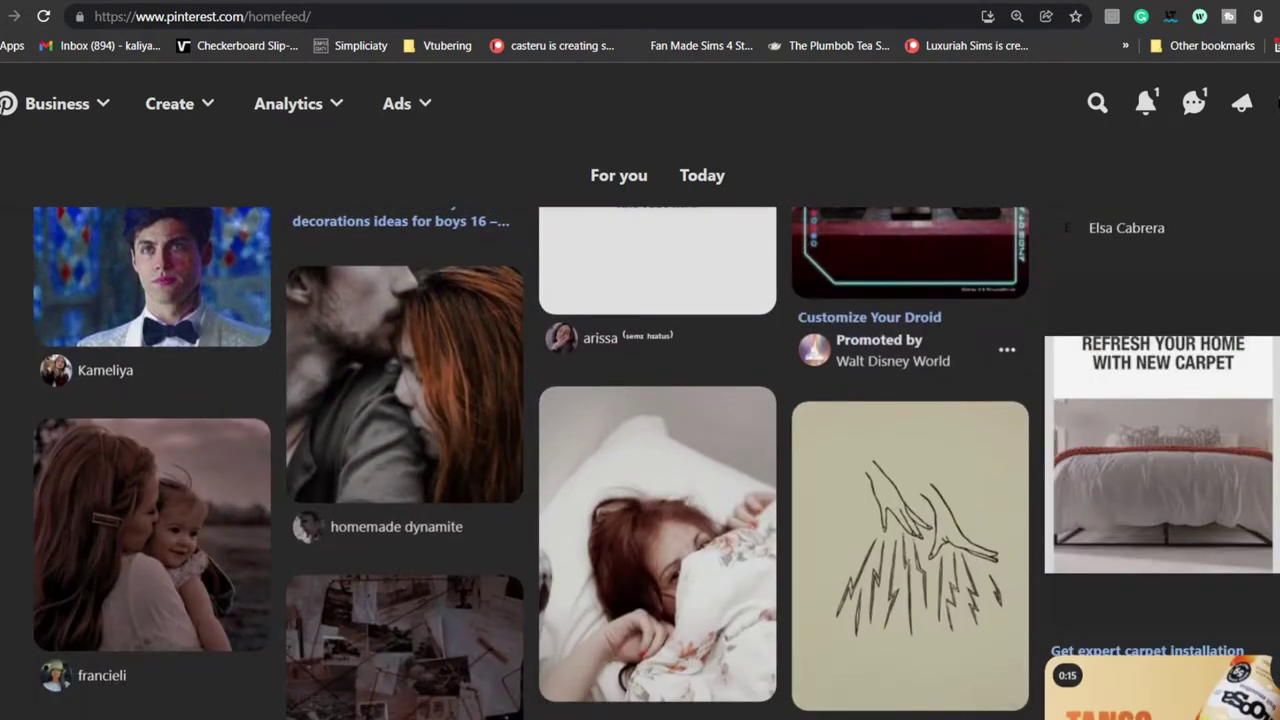
scroll(656, 463, down, 2)
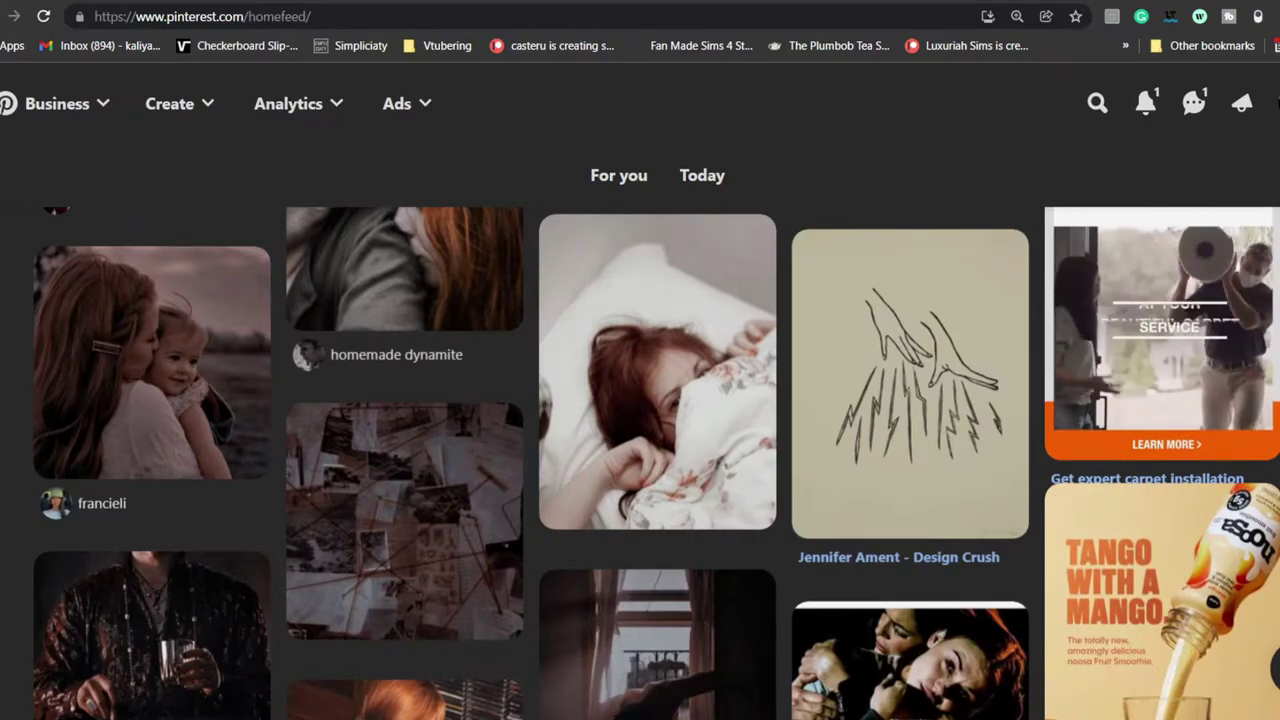
scroll(656, 463, down, 5)
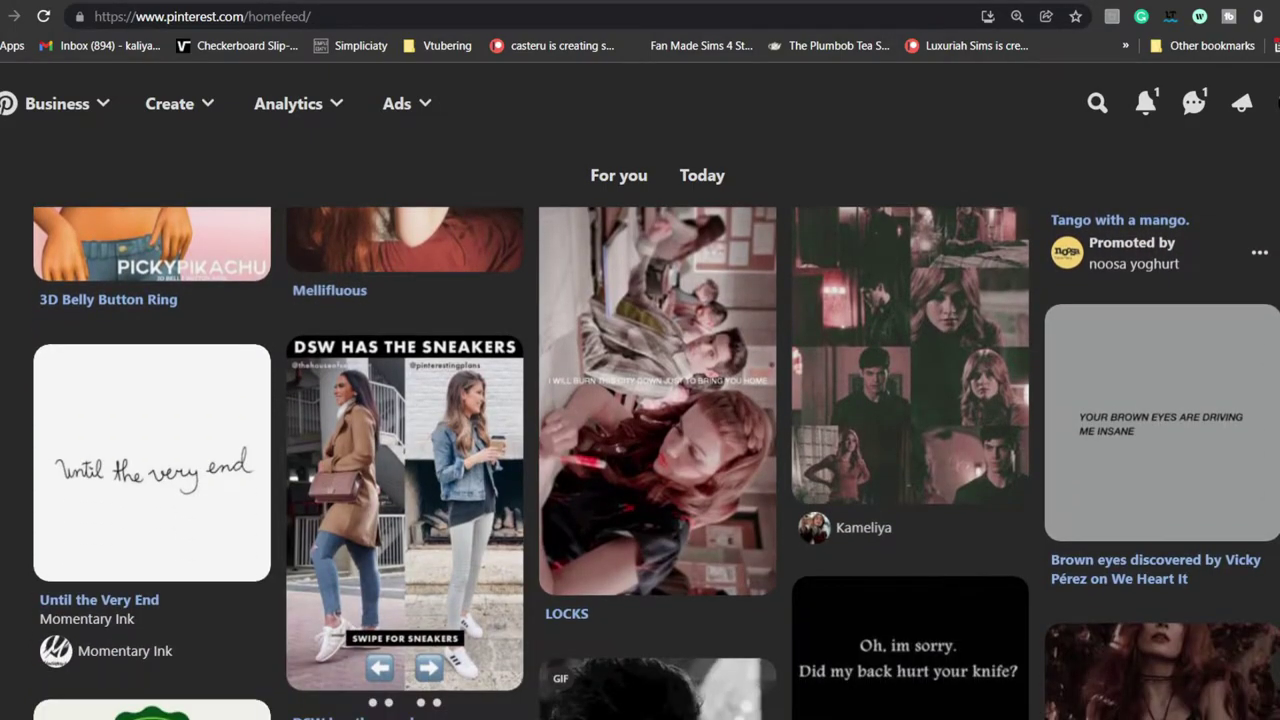
scroll(656, 463, up, 1)
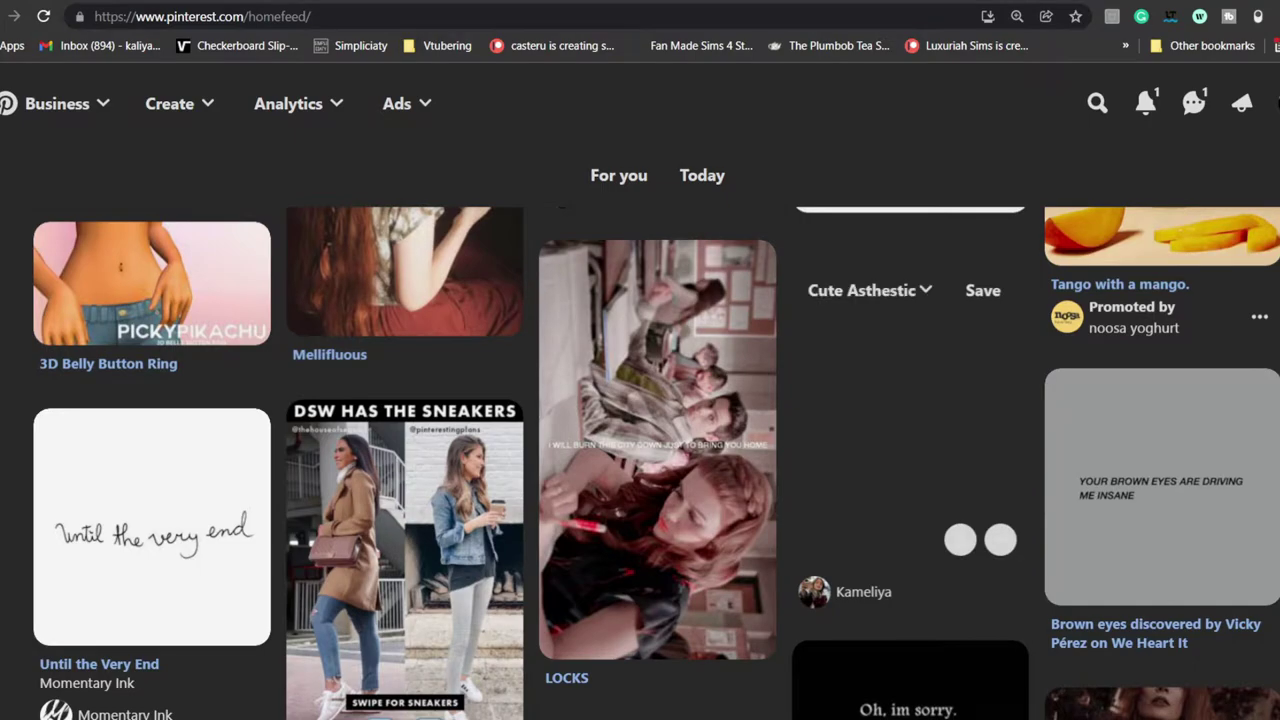
click(869, 290)
click(733, 392)
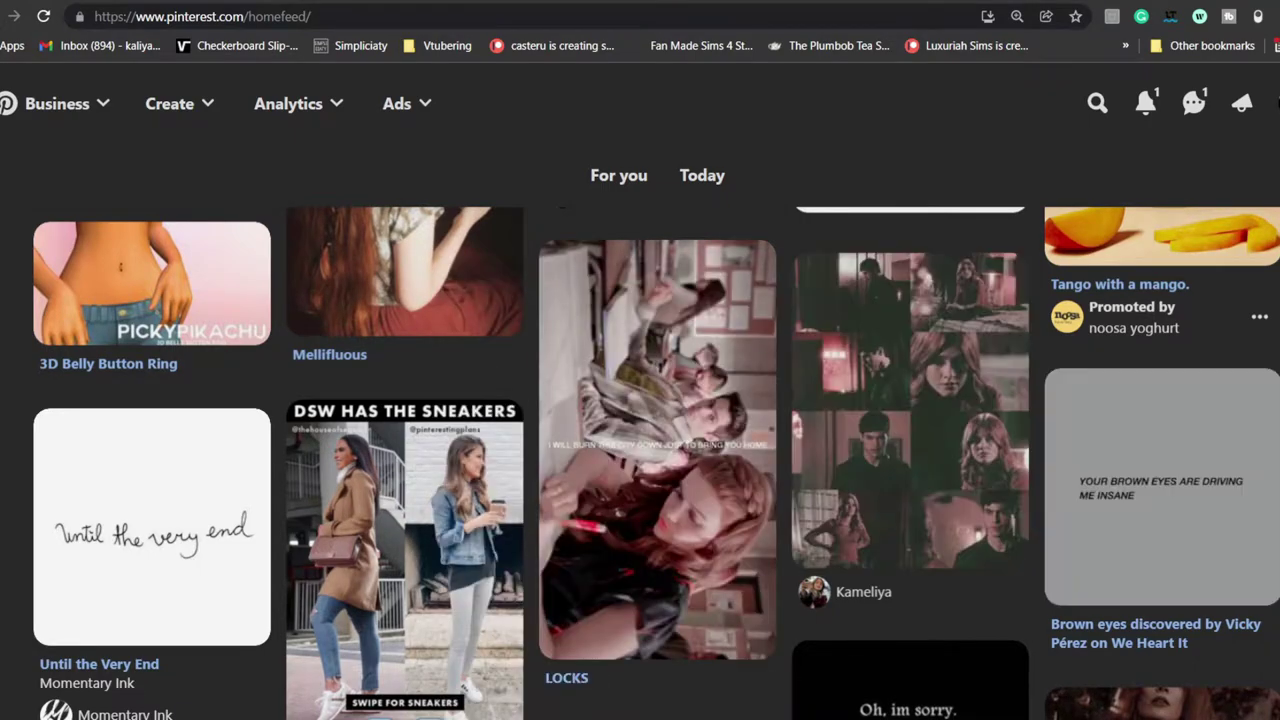
- Find the pin directly below "Fabi e Leona" and save it to the board "I'm his parabatai in life"
scroll(656, 463, down, 5)
scroll(656, 463, up, 1)
scroll(656, 463, down, 1)
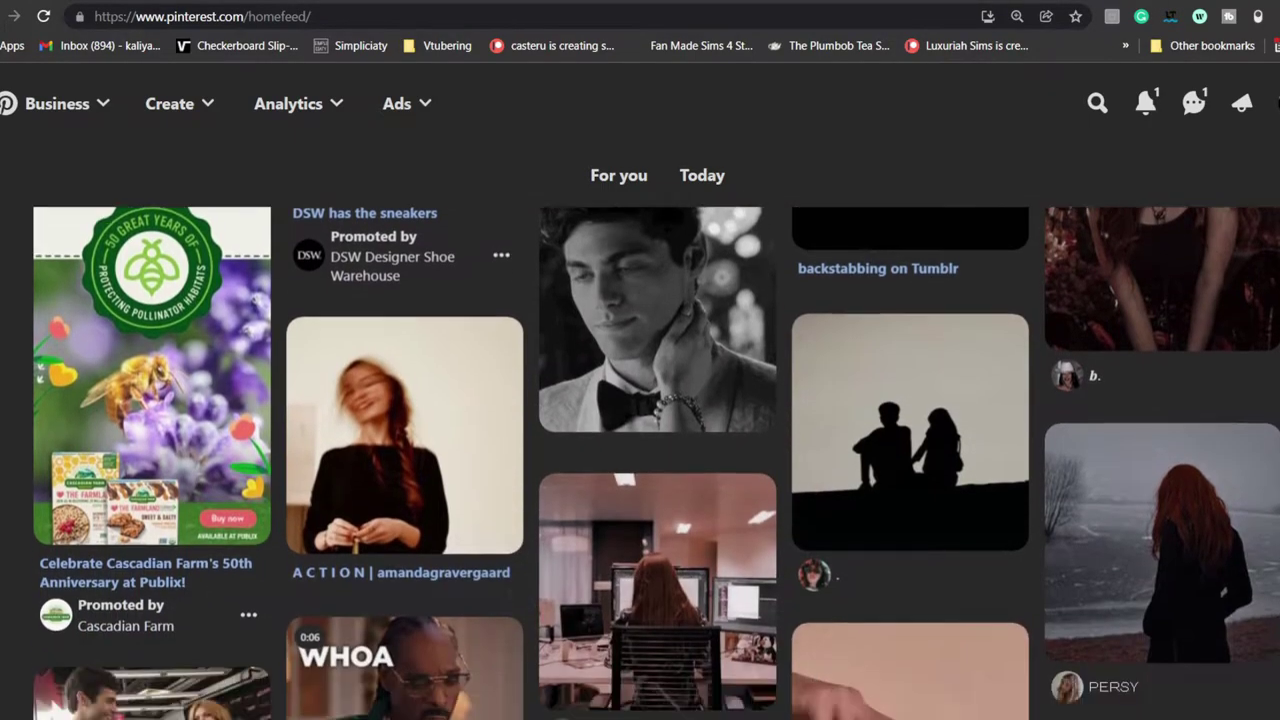
scroll(656, 463, down, 10)
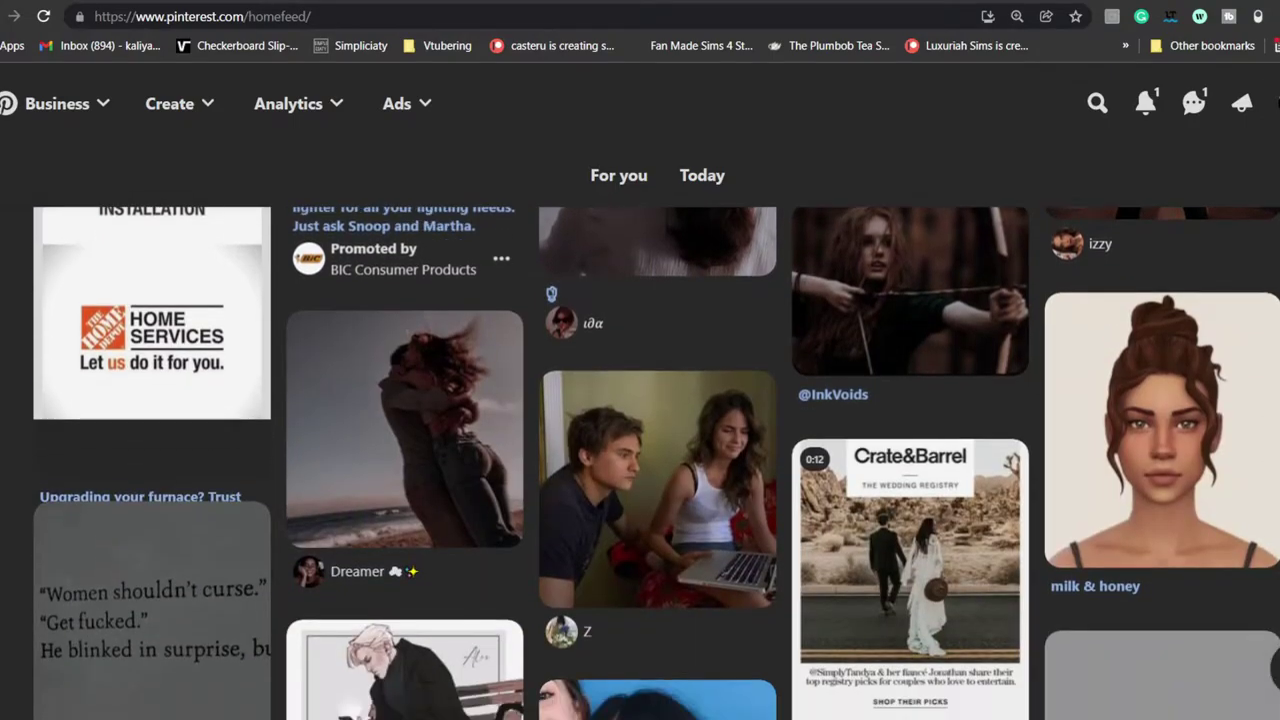
scroll(656, 463, down, 2)
scroll(656, 463, down, 5)
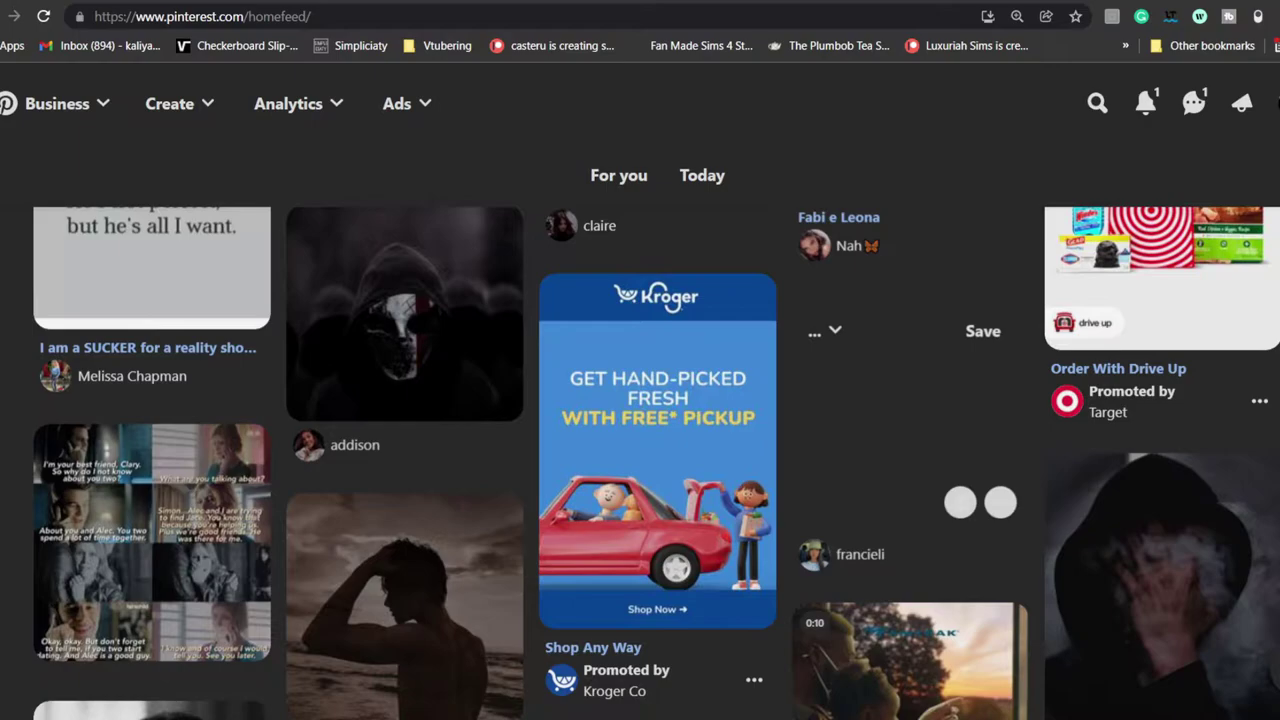
click(875, 331)
click(592, 493)
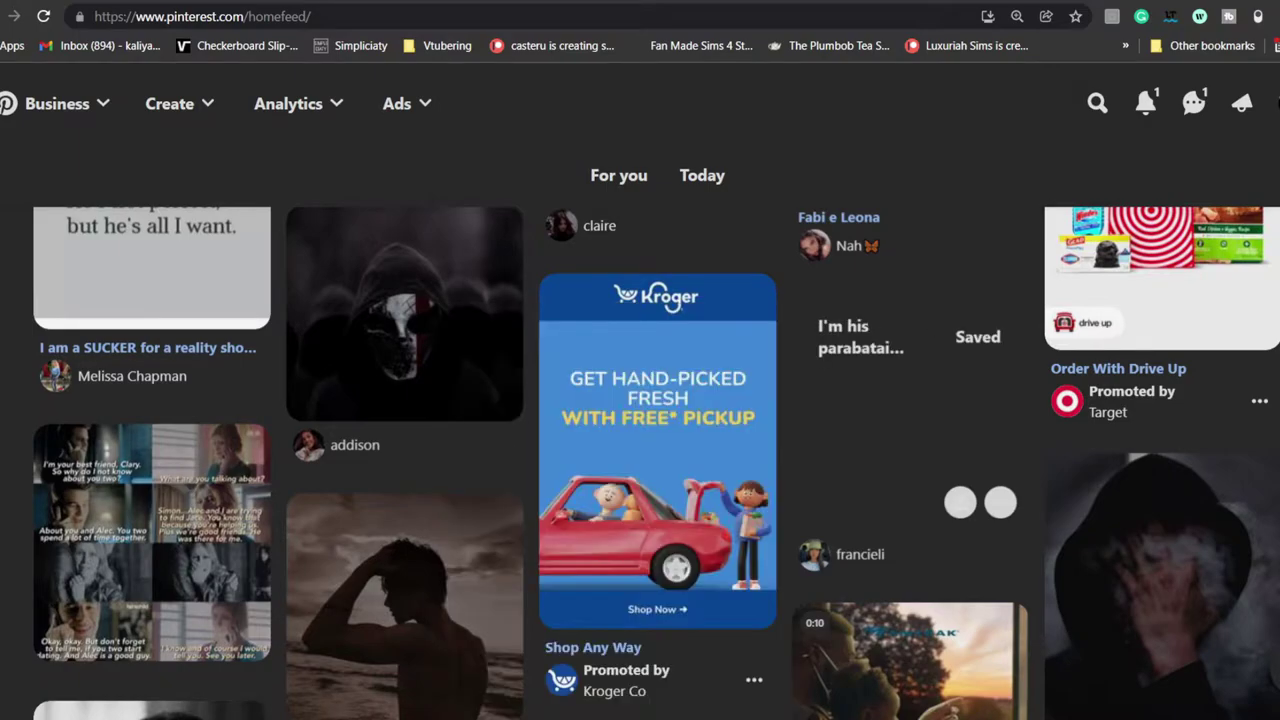
- Save the two-frame green-lit character pin and the pin of a woman holding a rose to the board "I'm his parabatai in life"
scroll(656, 463, down, 7)
scroll(405, 450, down, 3)
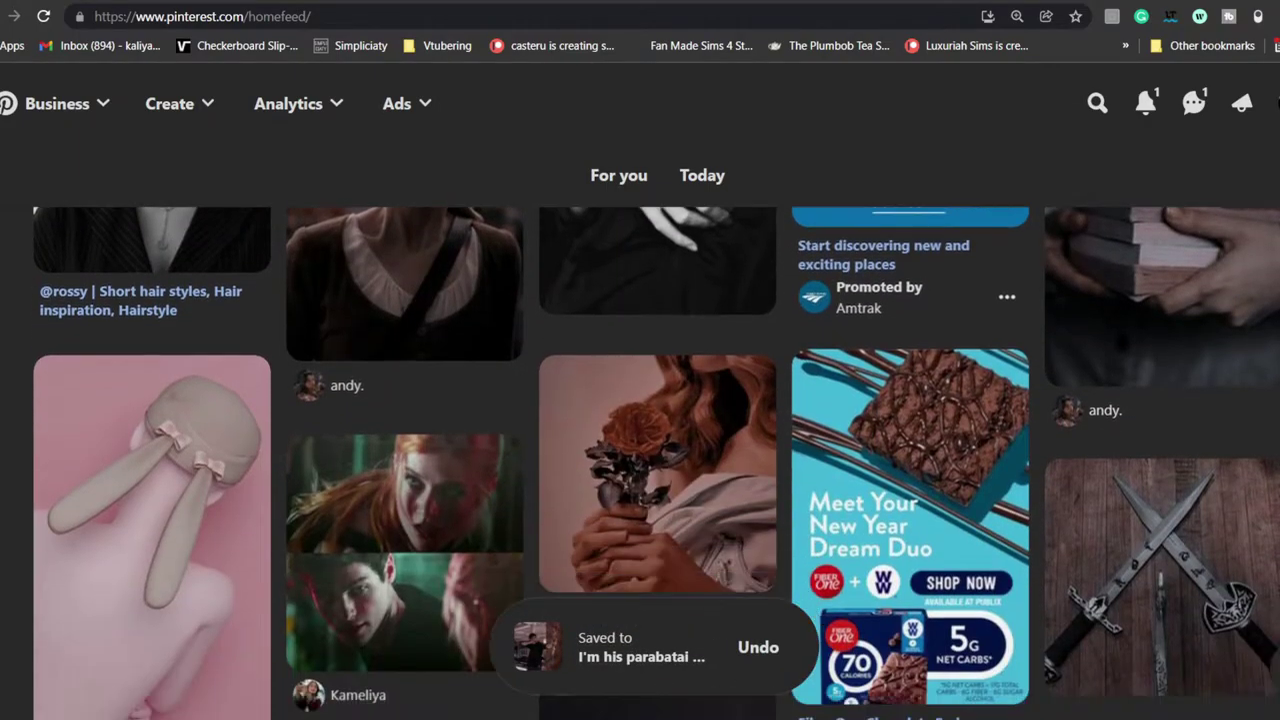
click(364, 370)
click(677, 306)
click(677, 247)
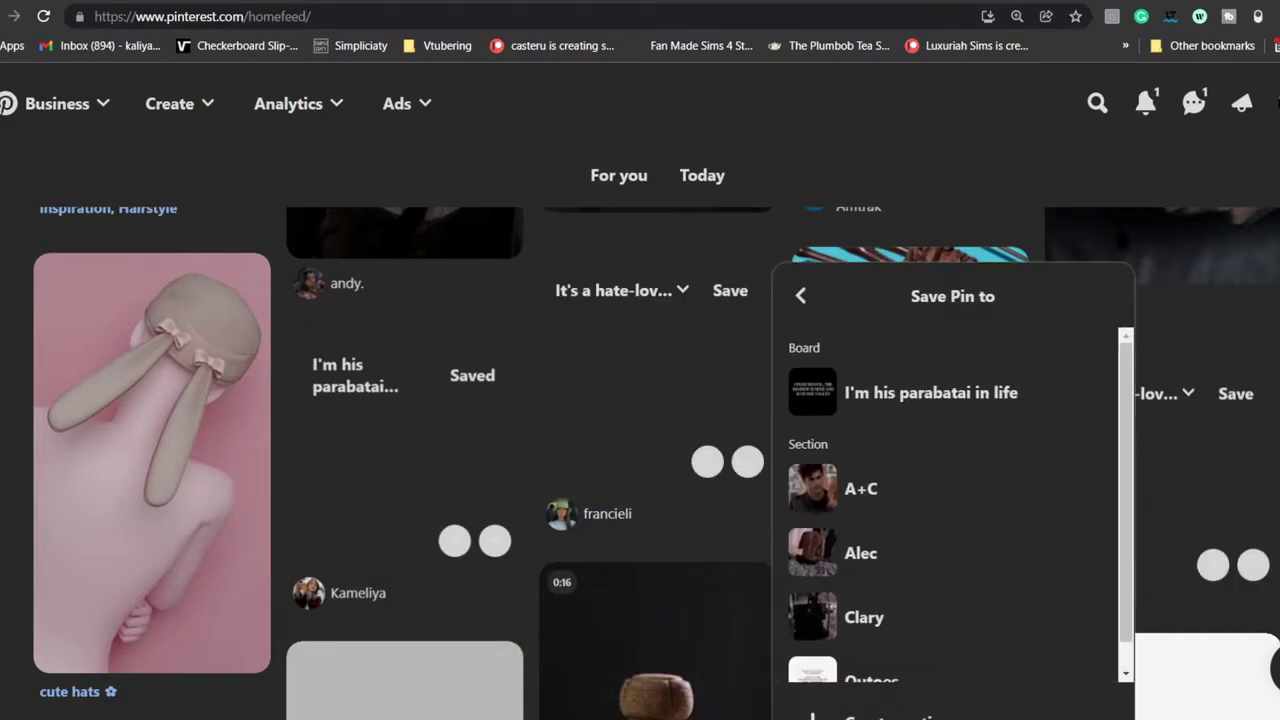
click(930, 393)
- Save the dark brown-toned city street pin below the Crate and Barrel ad to the board "I'm his parabatai in life"
scroll(656, 463, down, 10)
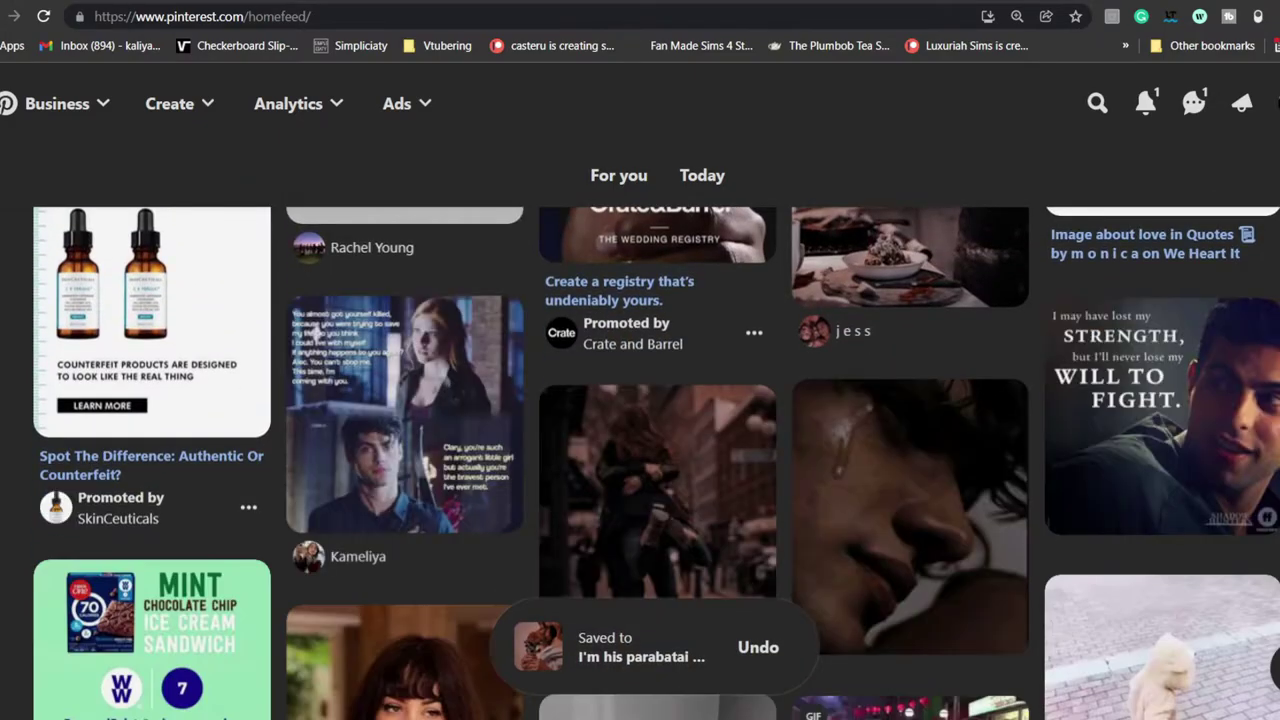
scroll(908, 400, up, 1)
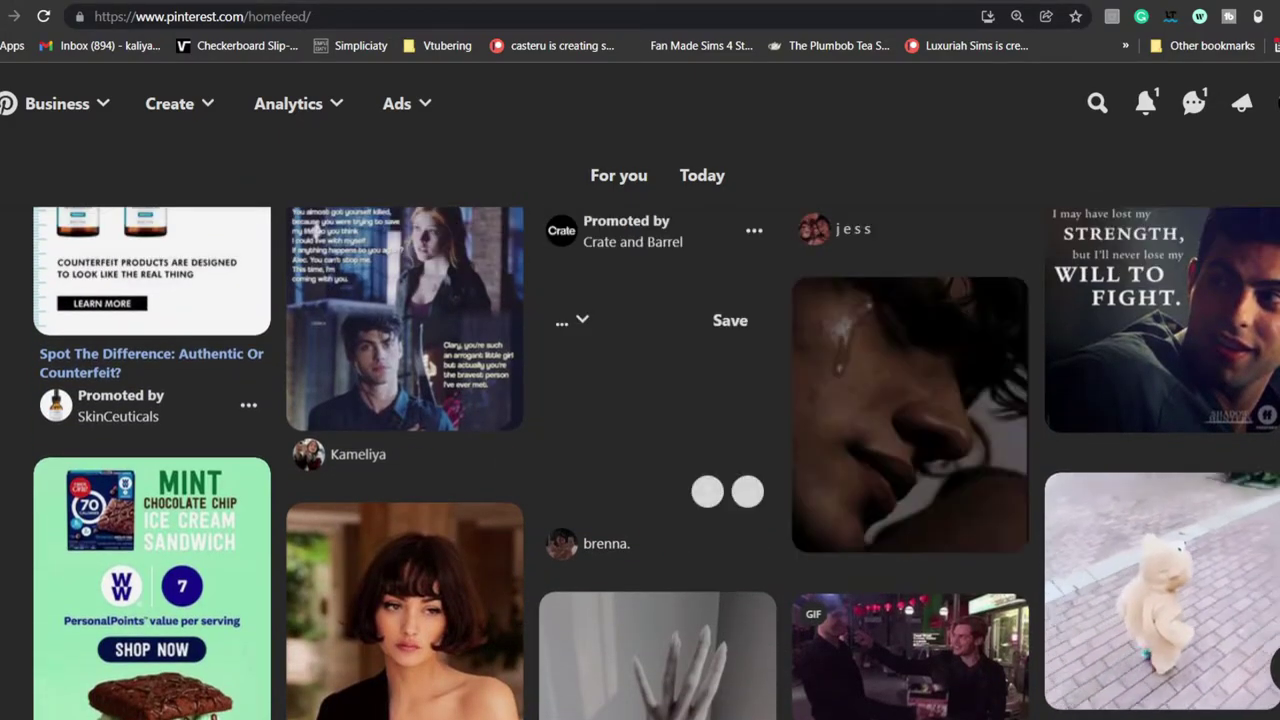
click(622, 320)
click(931, 482)
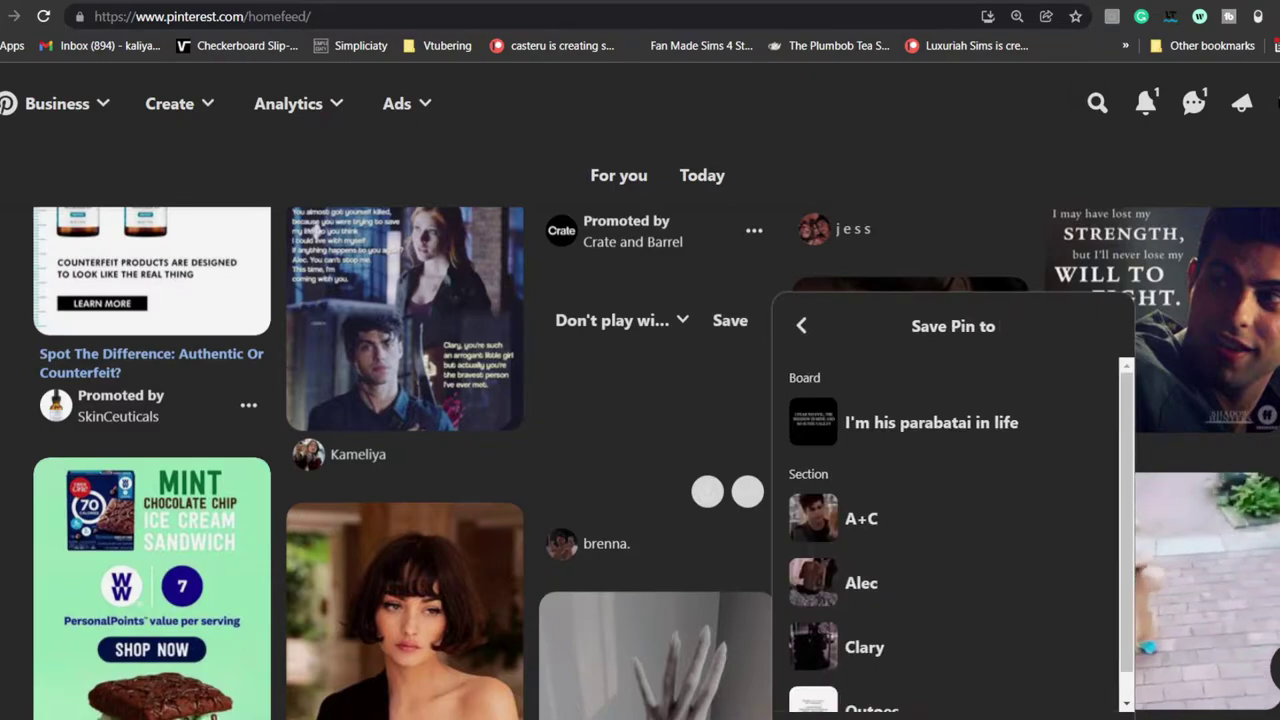
click(930, 423)
- Examine the next stretch of the home feed for character, couple and quote pins worth saving
scroll(908, 430, down, 2)
scroll(656, 463, down, 4)
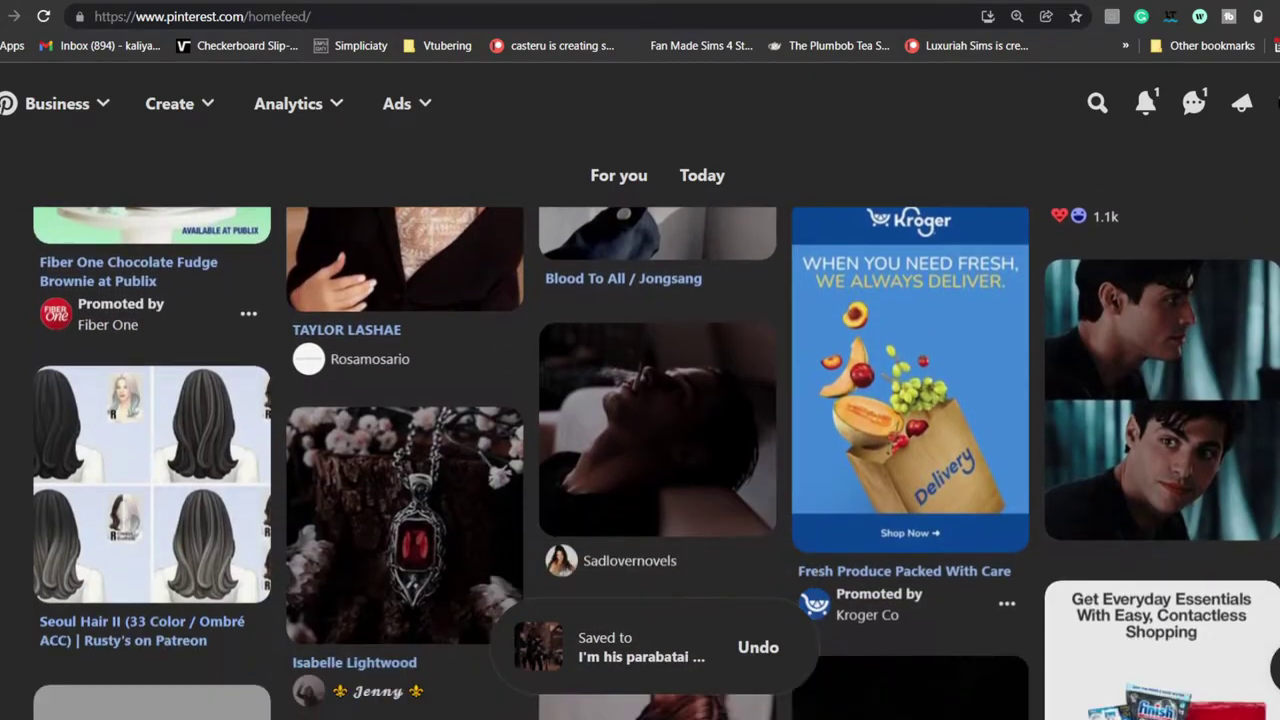
scroll(656, 463, up, 1)
scroll(656, 463, down, 1)
scroll(656, 463, down, 12)
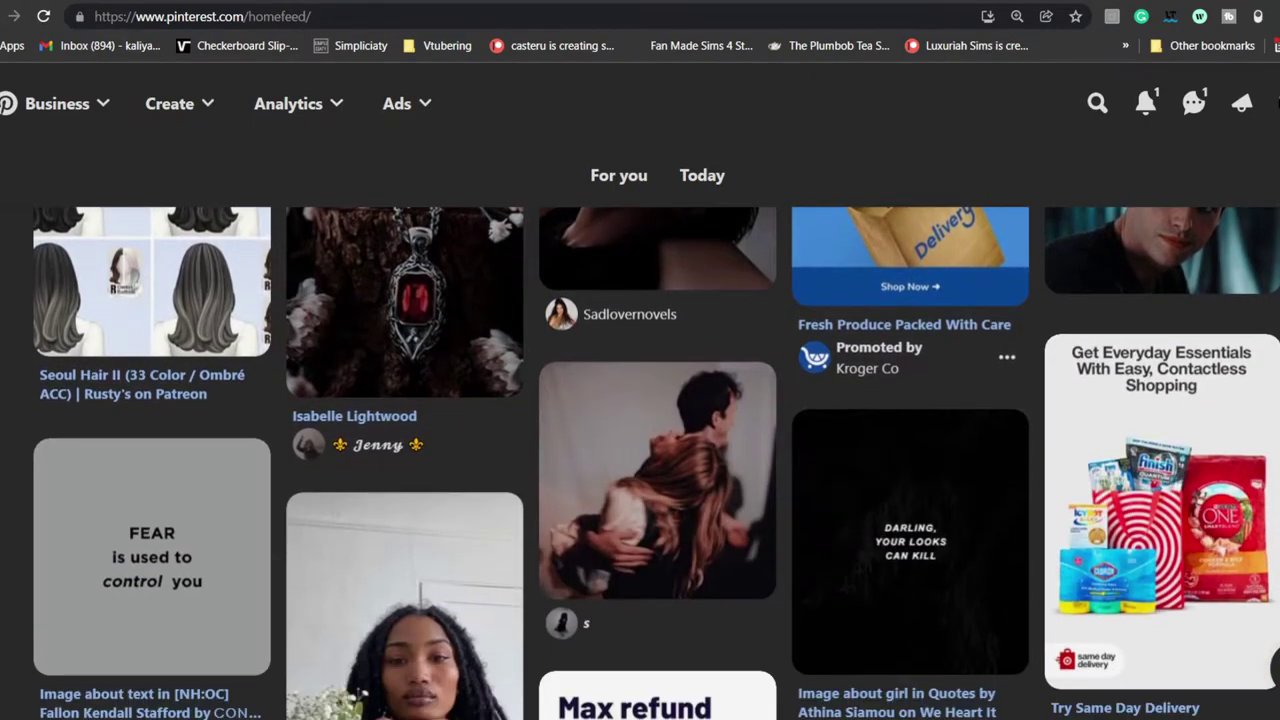
scroll(656, 463, down, 1)
scroll(656, 463, up, 1)
scroll(656, 463, down, 5)
scroll(656, 463, up, 2)
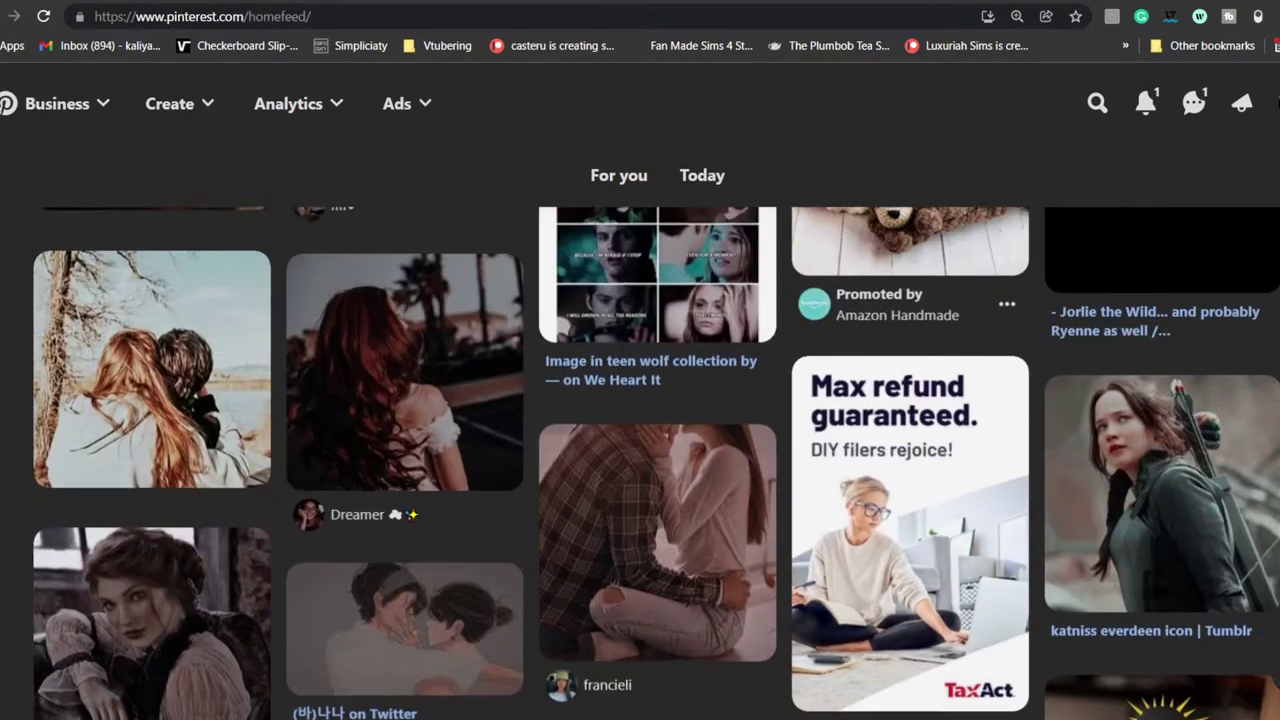
scroll(656, 463, down, 6)
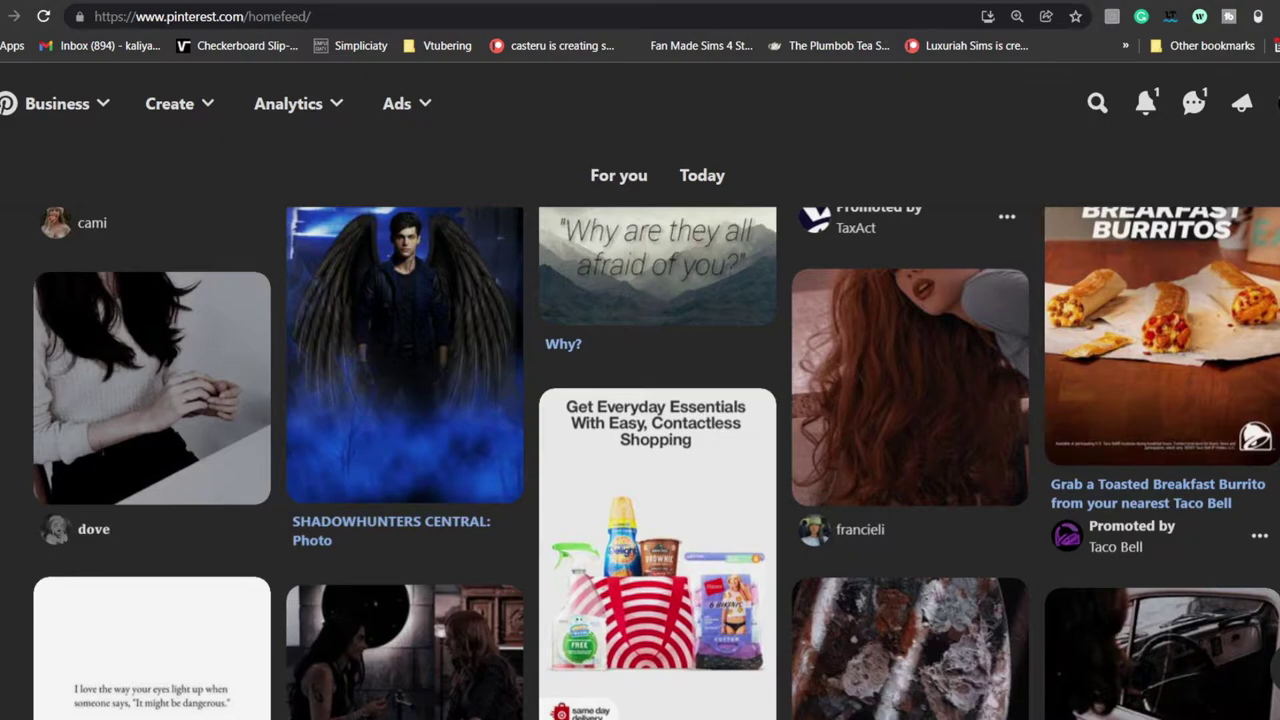
- Save the pin of the dark-haired woman in a white sweater to the section "Allison Look For Book 2" of the board "Don't play with fire"
scroll(656, 463, down, 1)
mouse_move(150, 330)
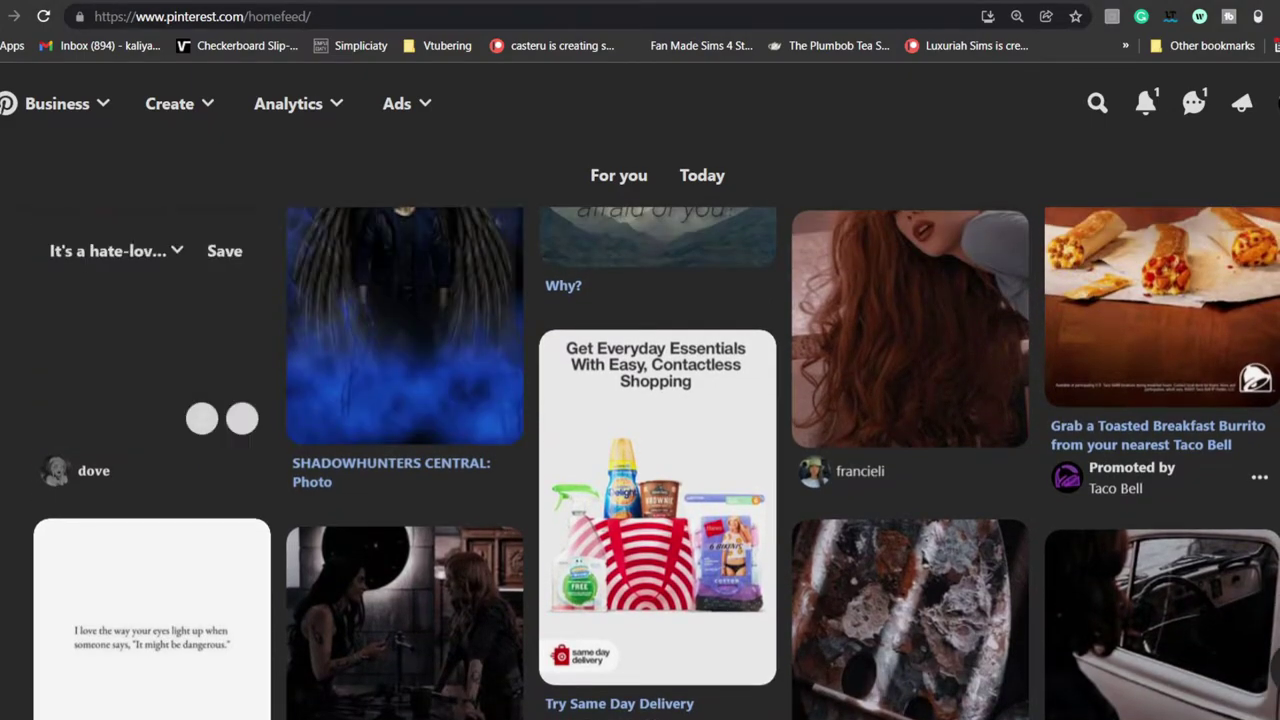
click(118, 251)
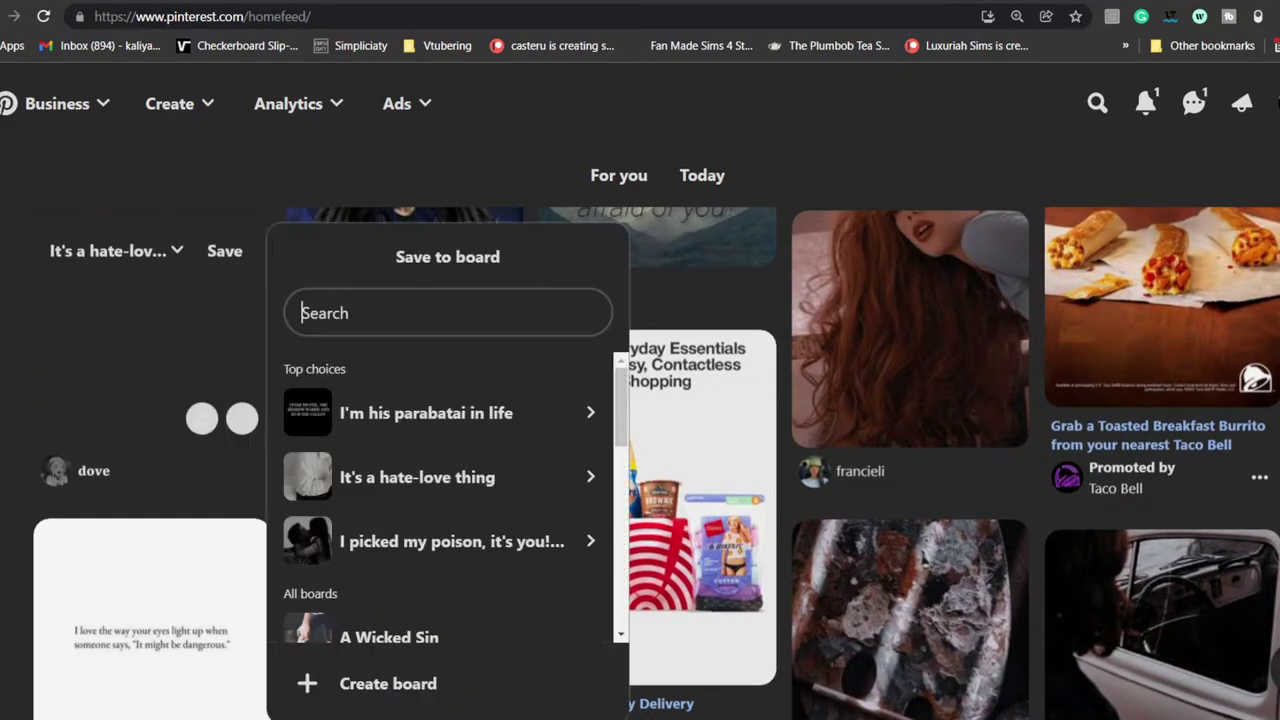
scroll(455, 500, down, 4)
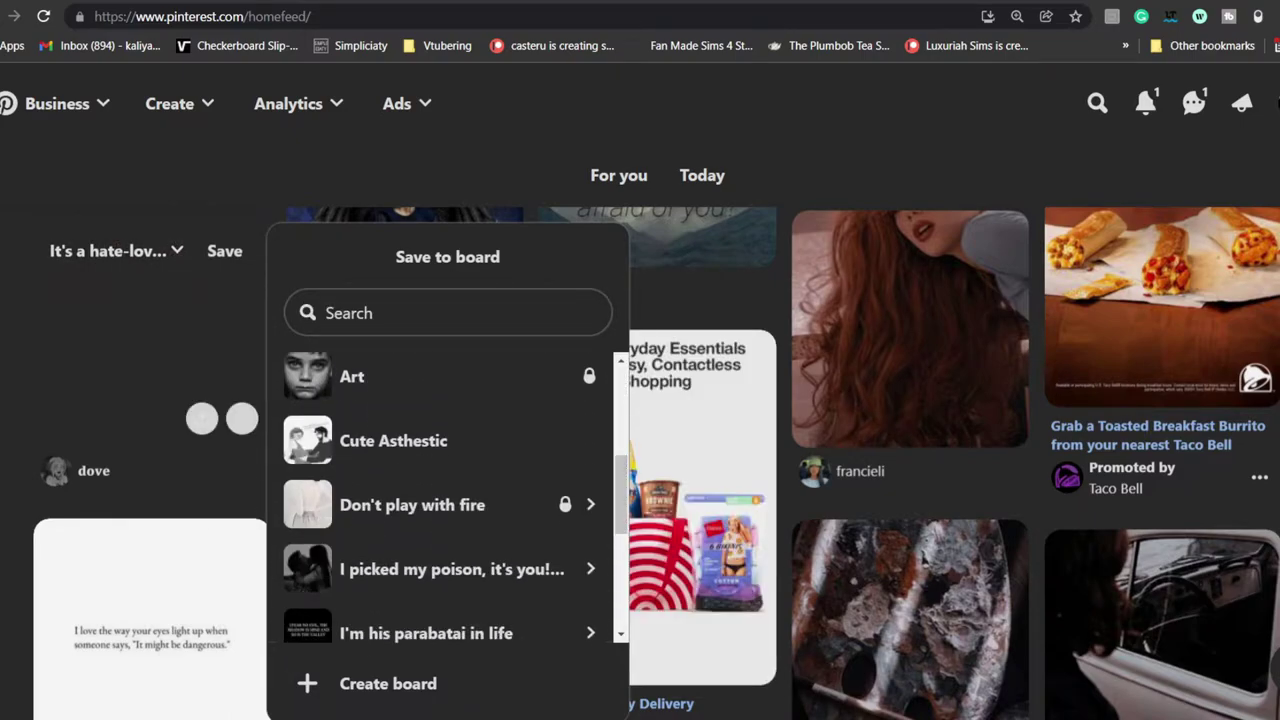
click(448, 505)
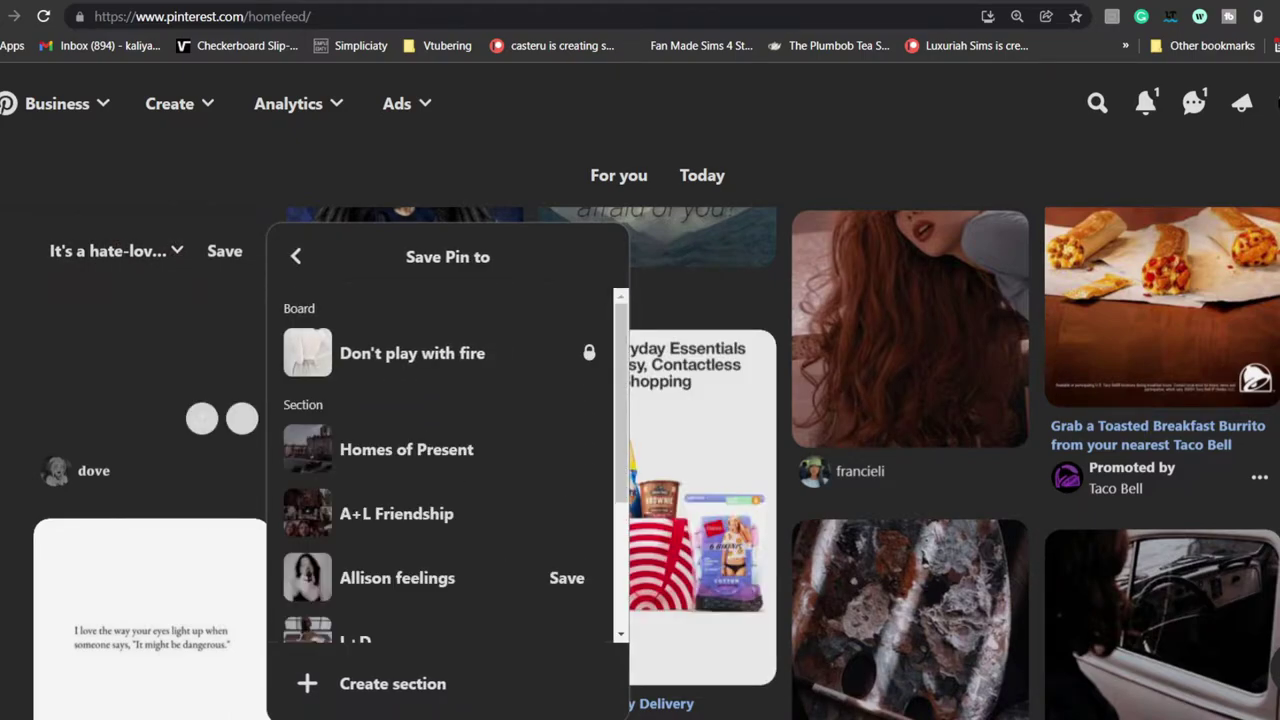
scroll(450, 470, down, 2)
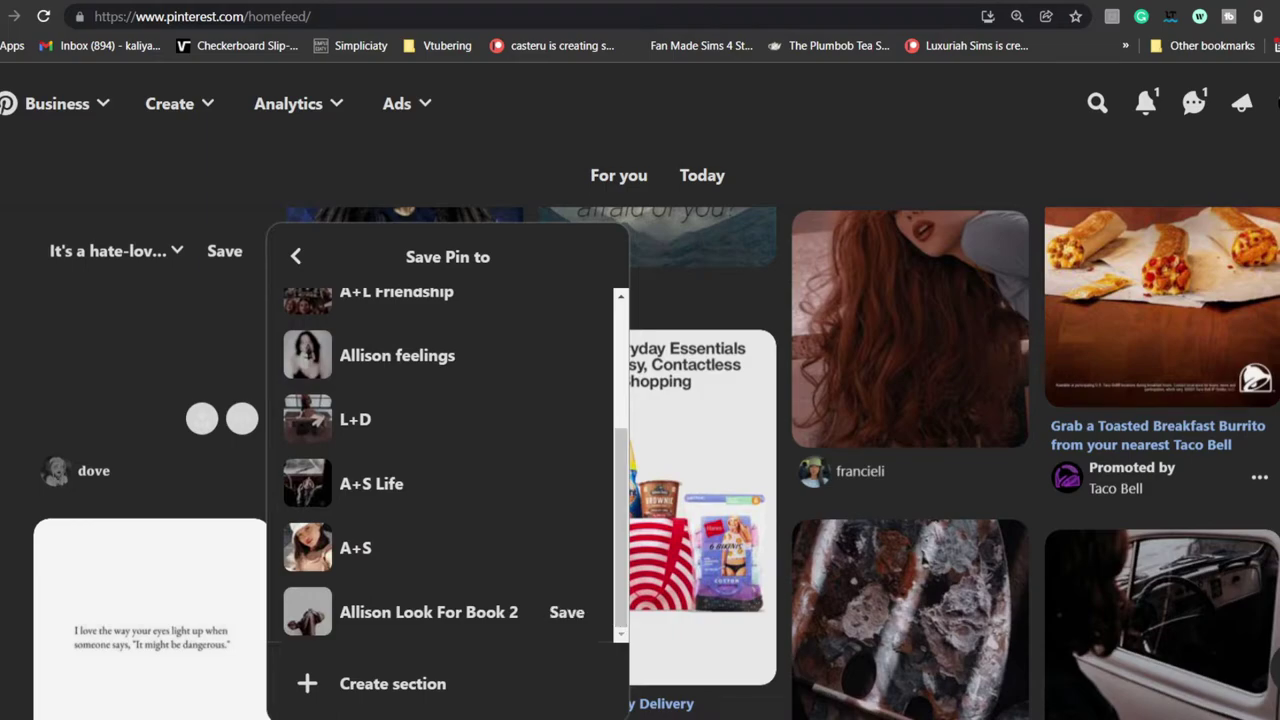
click(566, 612)
- Save the rust-and-paint texture pin beside the vintage car pin to the board "I'm his parabatai in life"
scroll(910, 400, down, 5)
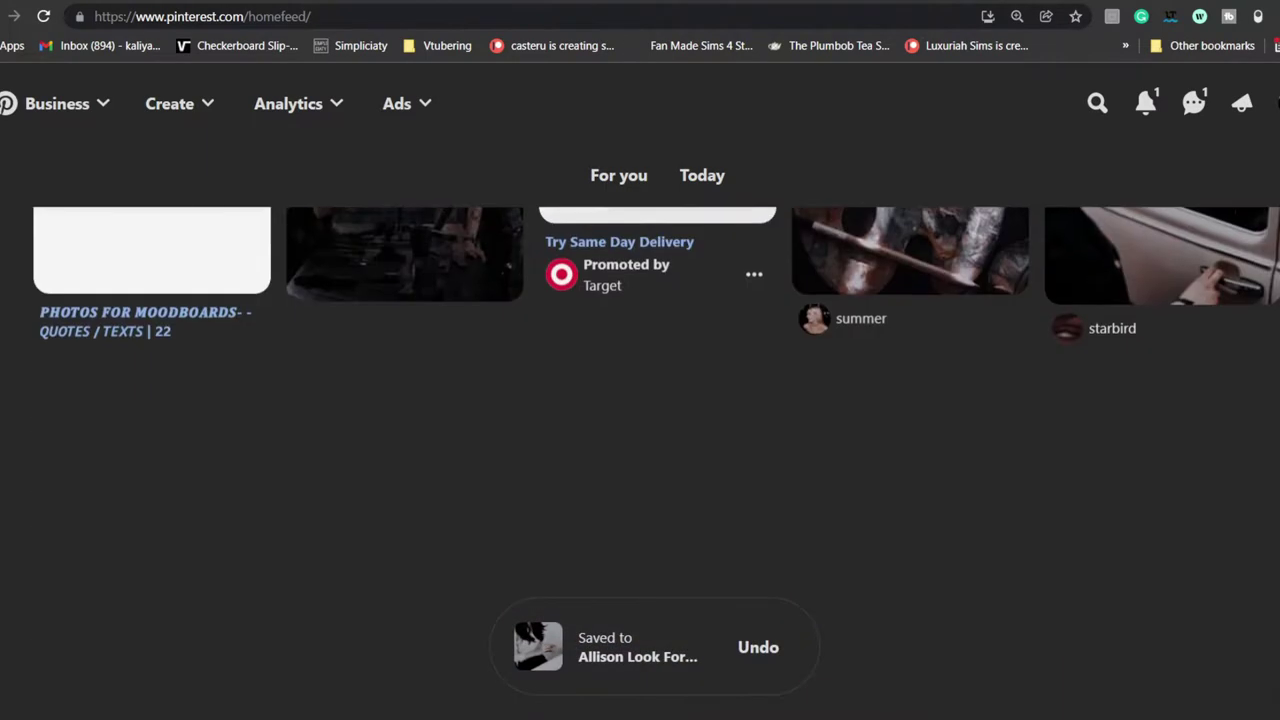
scroll(910, 400, up, 3)
click(875, 301)
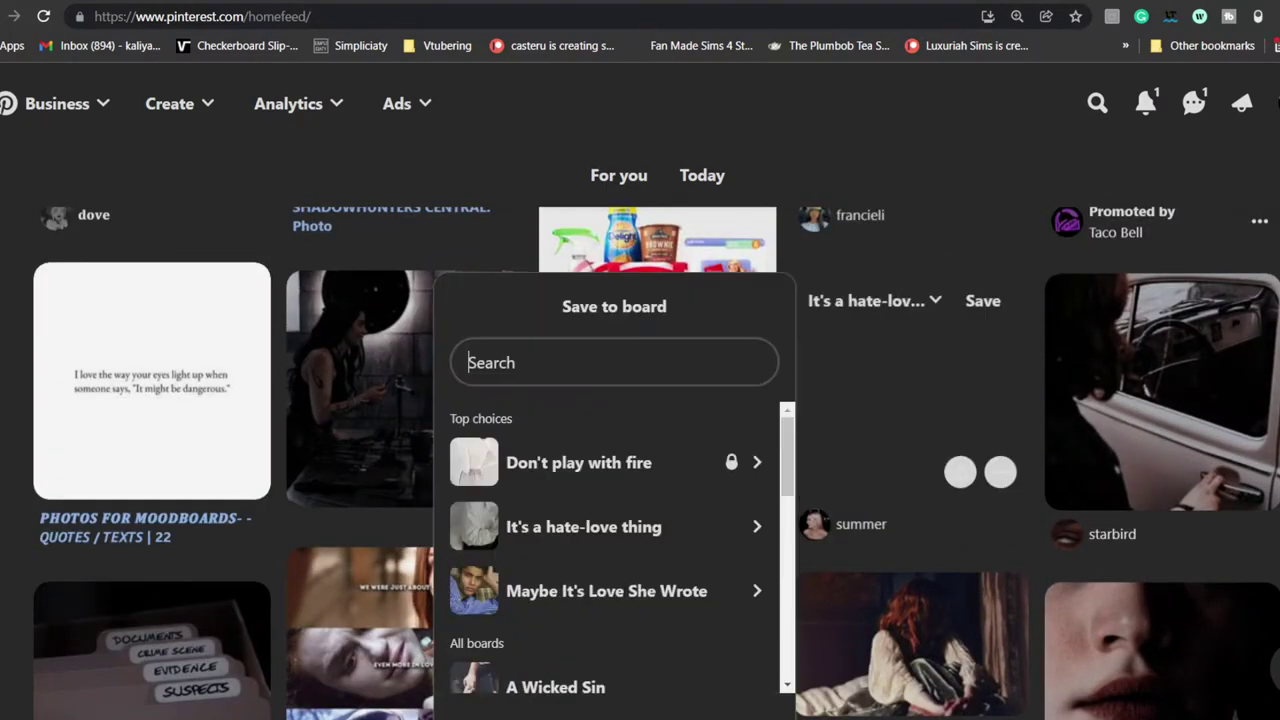
scroll(614, 545, down, 2)
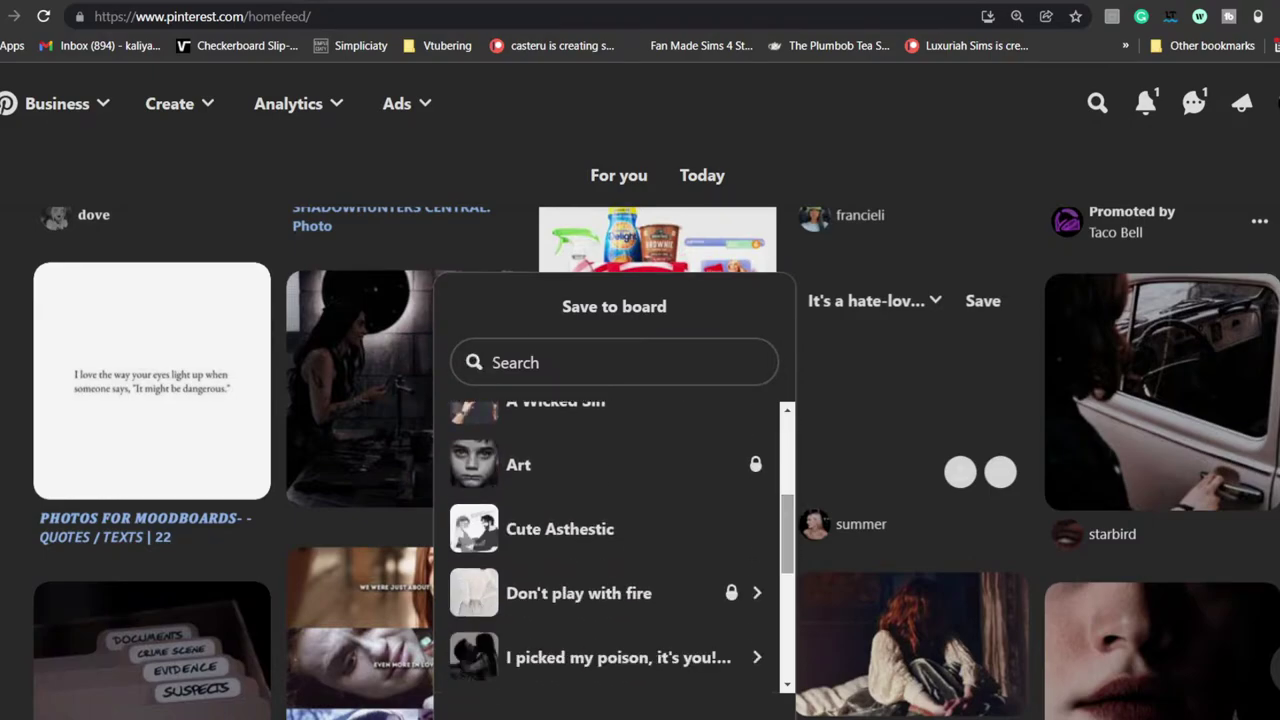
drag(788, 529, 788, 583)
click(712, 518)
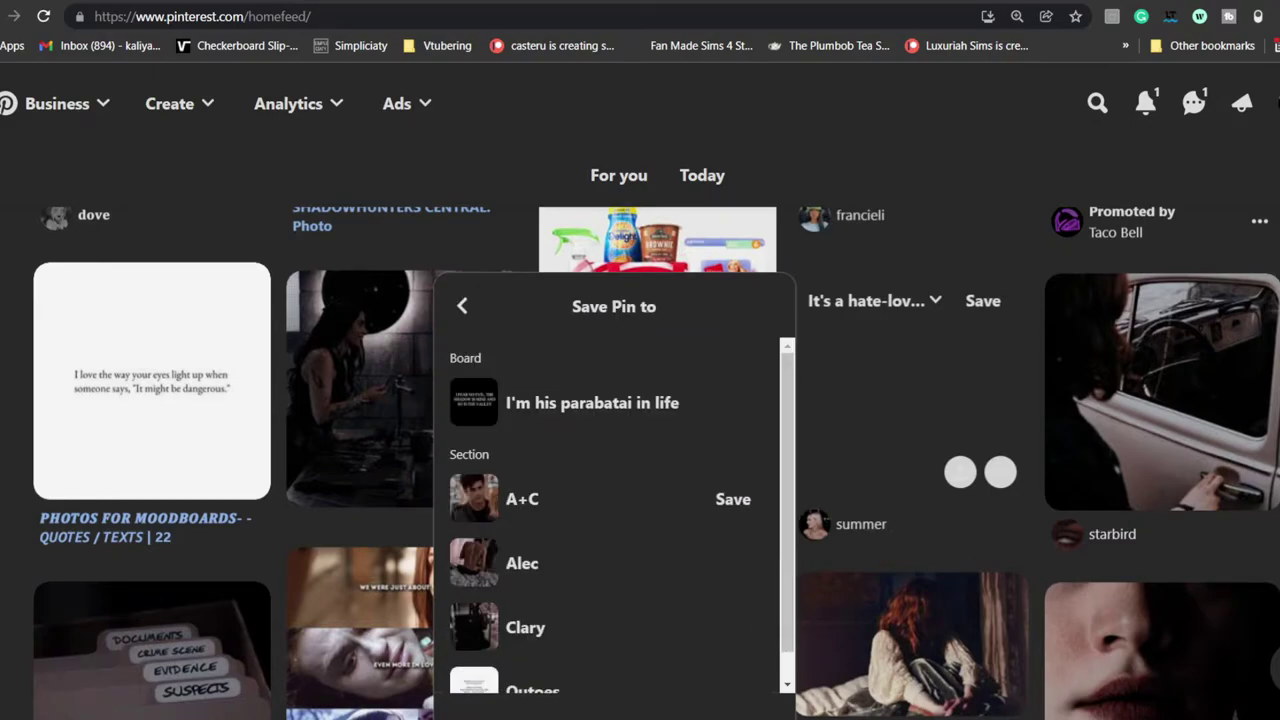
click(733, 403)
- Find the dark pin beside the sideways male portrait and save it to the board "I'm his parabatai in life"
scroll(910, 420, down, 5)
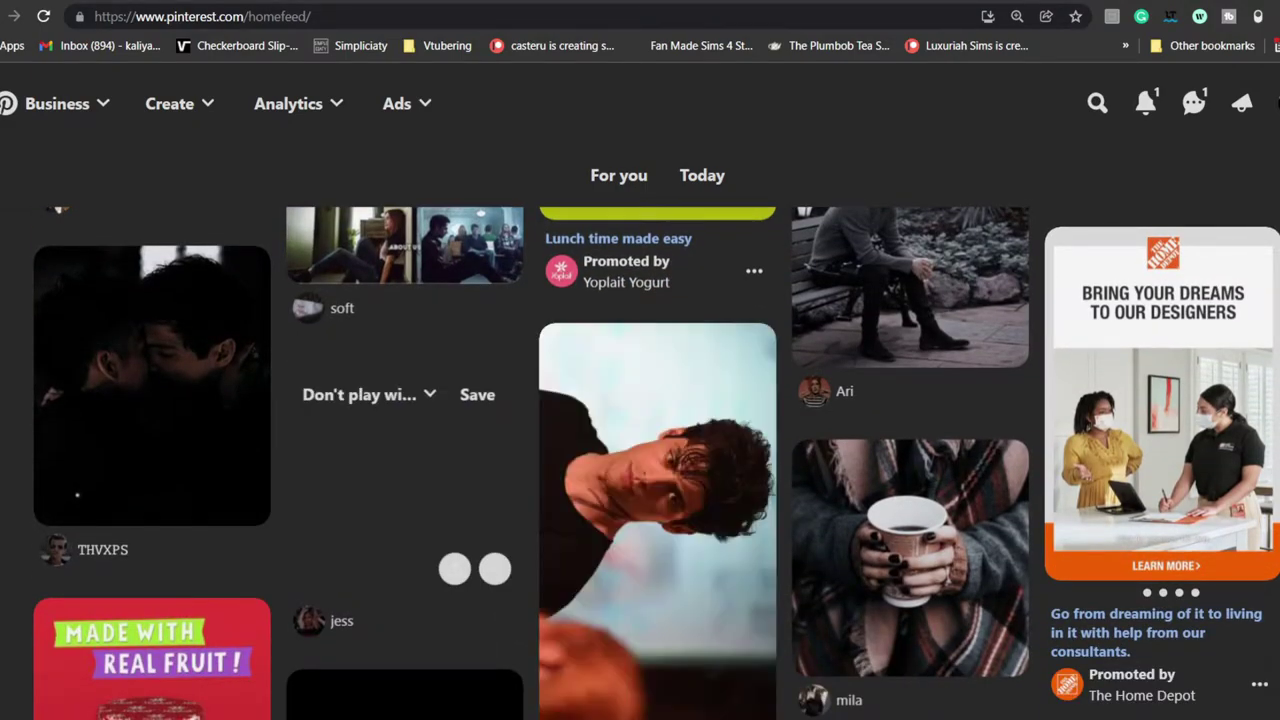
click(370, 395)
click(679, 343)
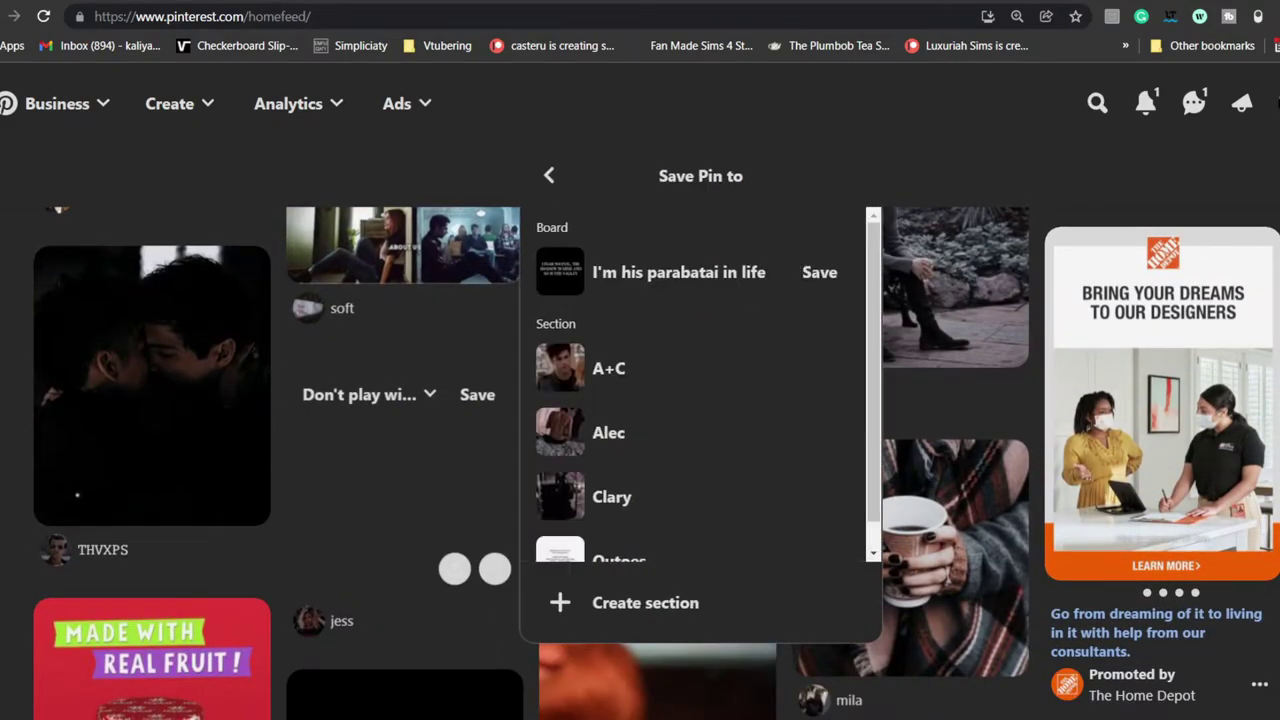
click(819, 272)
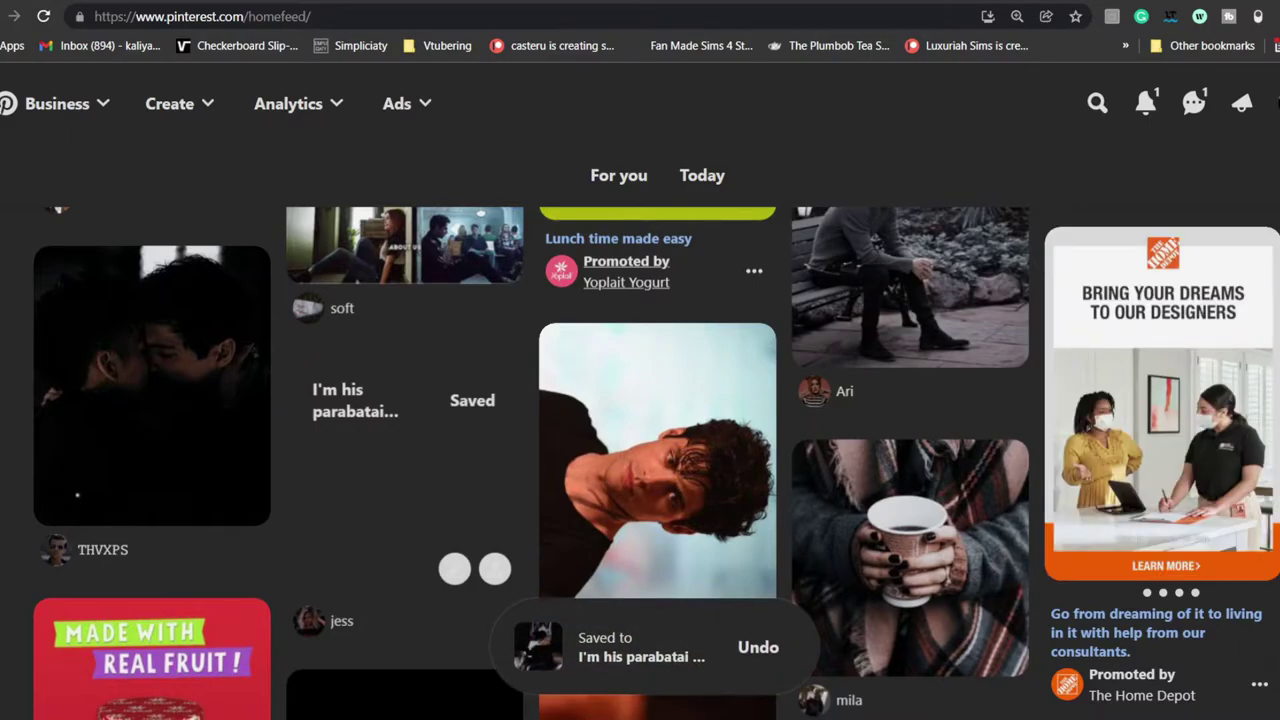
- Find the pin of the embracing couple on a road, next to "Tips for fight scenes", and save it to the board "Don't play with fire"
scroll(656, 463, down, 20)
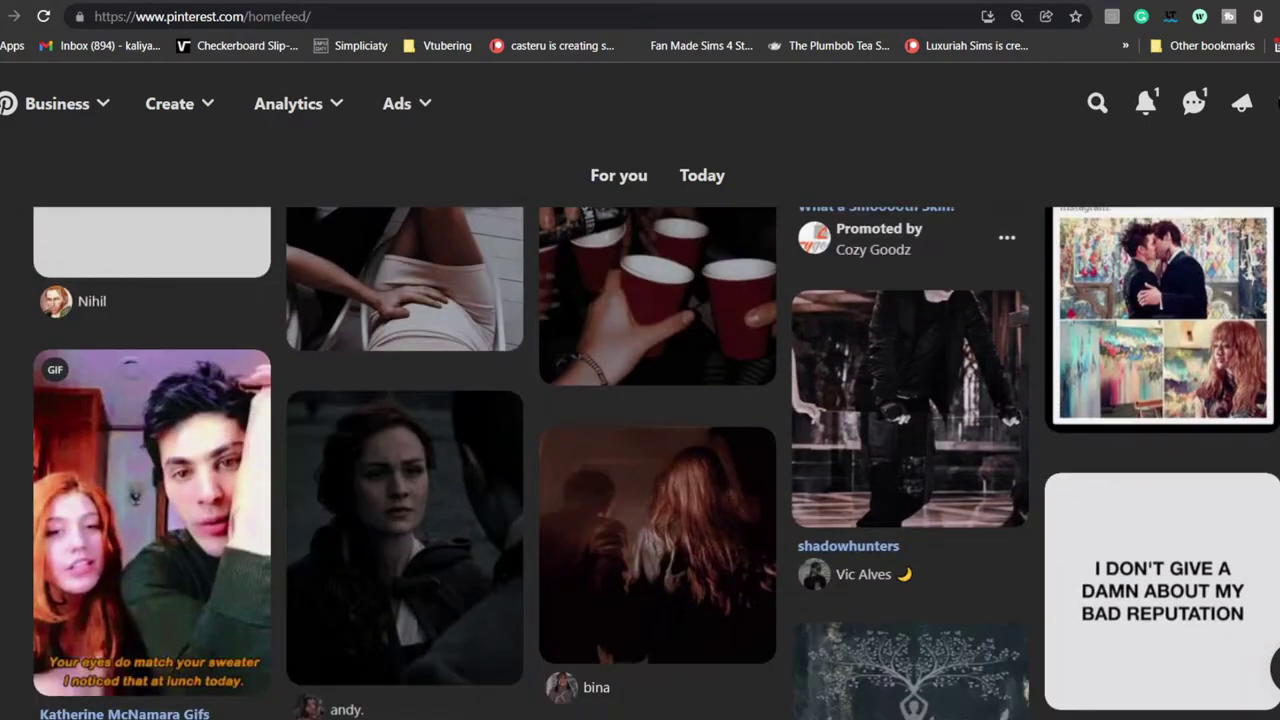
scroll(656, 463, down, 20)
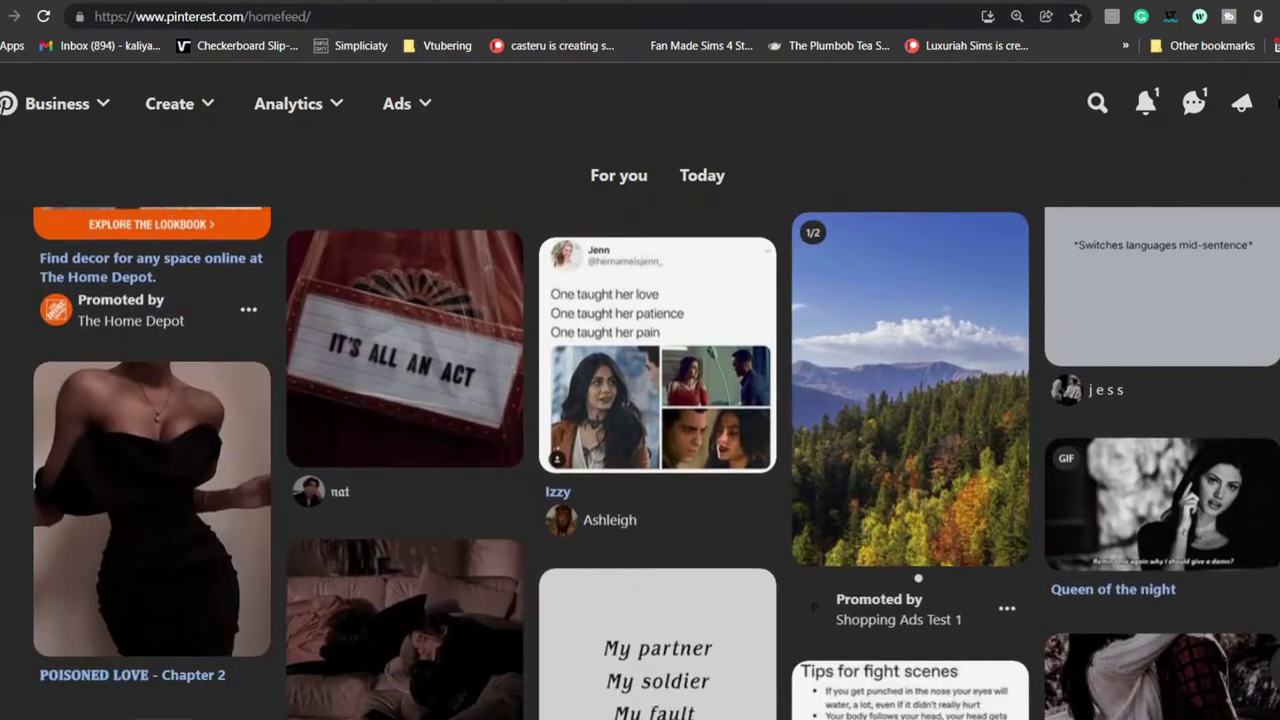
scroll(908, 452, down, 5)
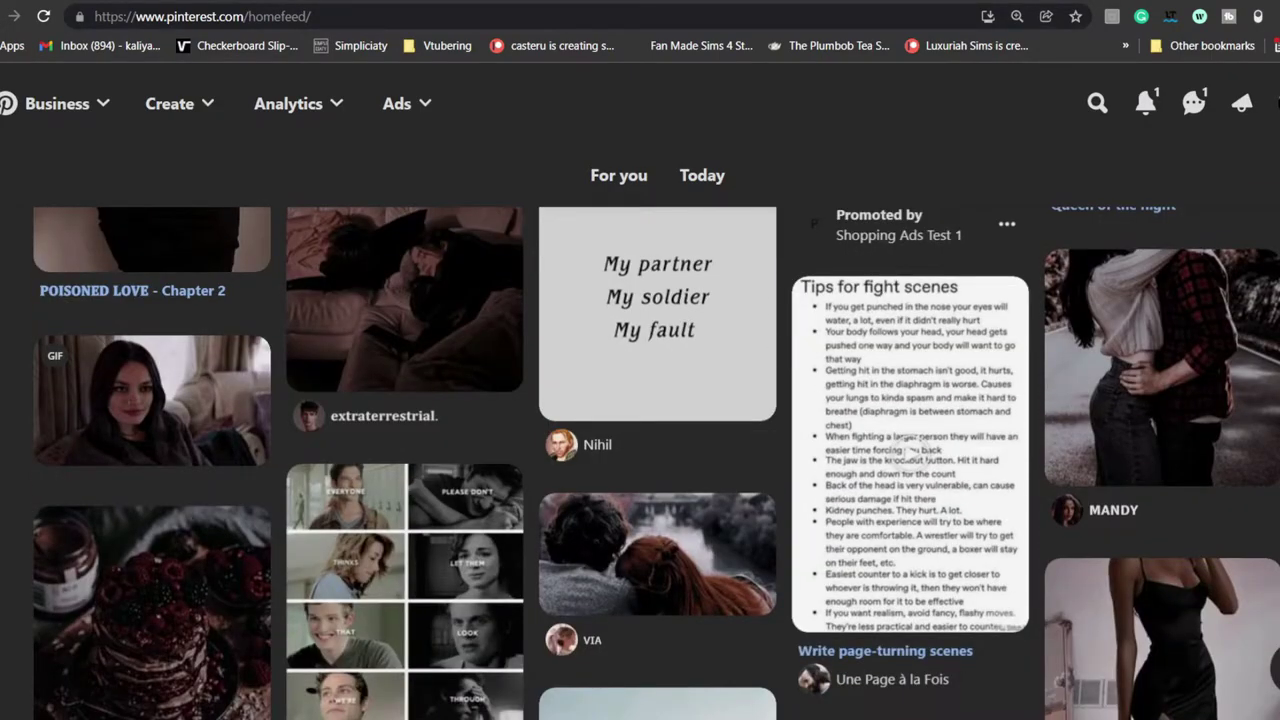
click(1120, 286)
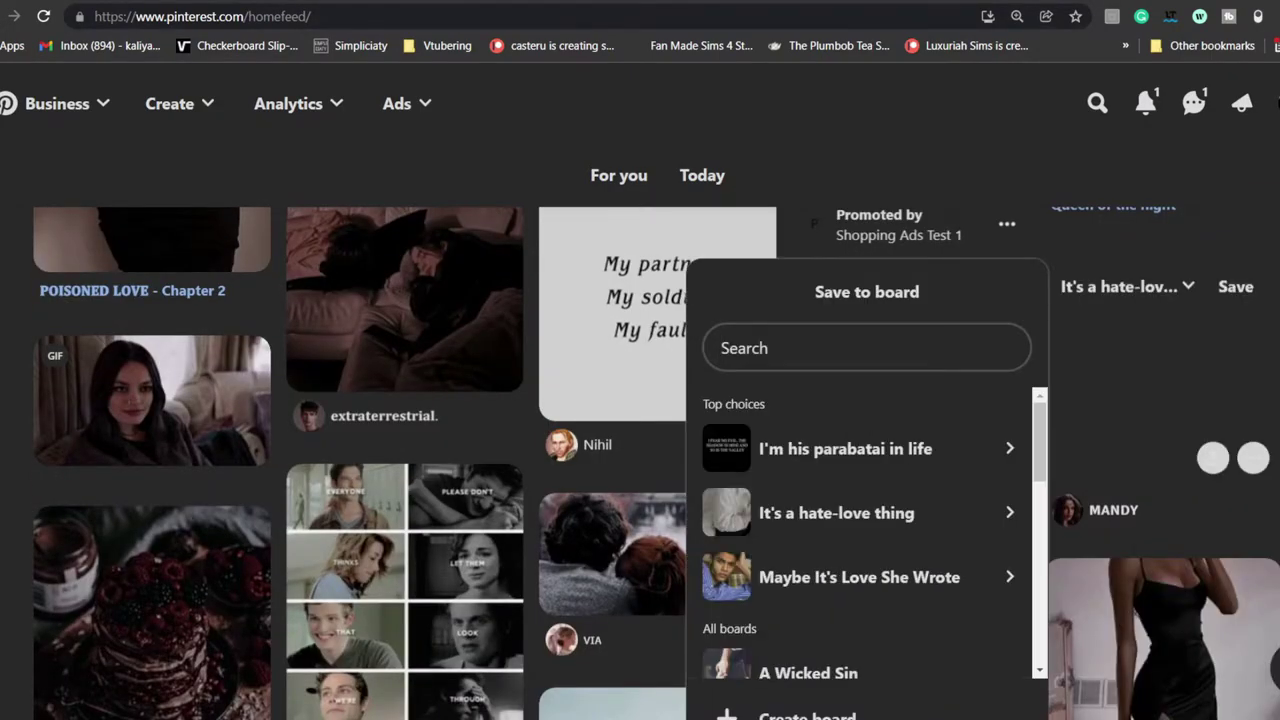
click(837, 513)
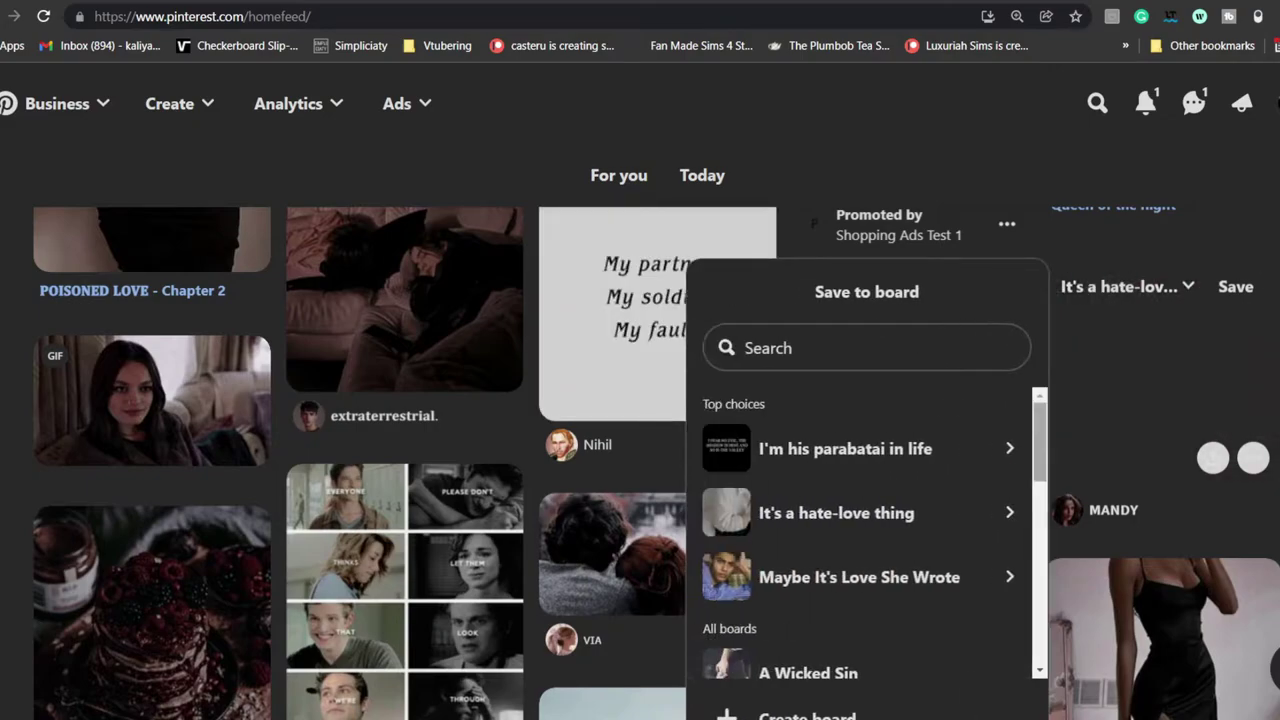
scroll(866, 530, down, 2)
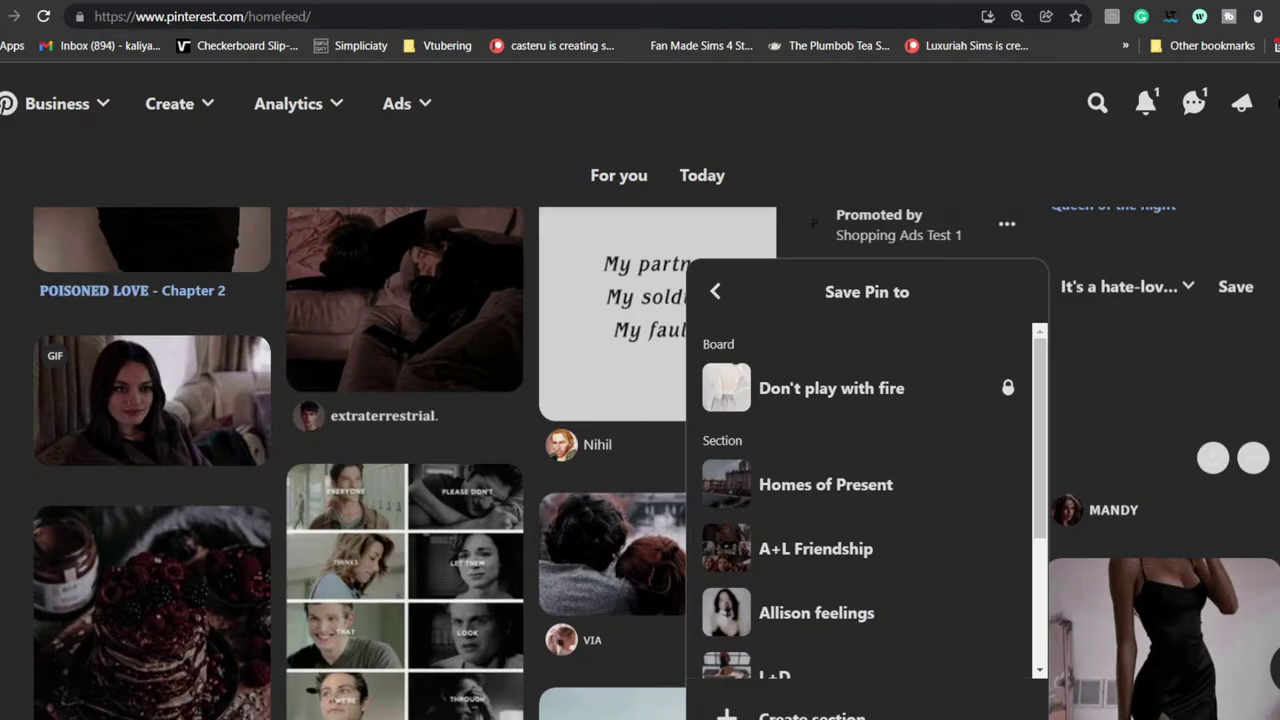
click(985, 388)
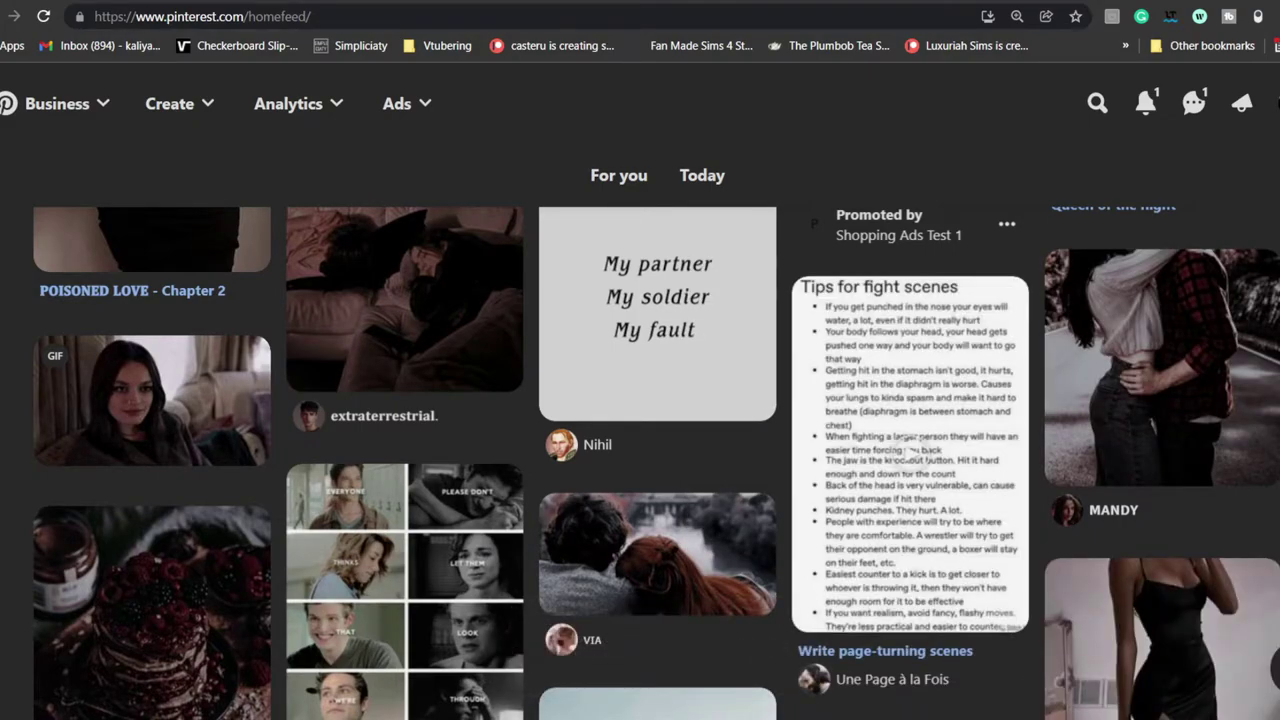
- Examine the home feed below the "Tips for fight scenes" pin for character, couple and quote pins worth saving
scroll(905, 450, down, 5)
scroll(905, 450, up, 3)
scroll(905, 450, down, 4)
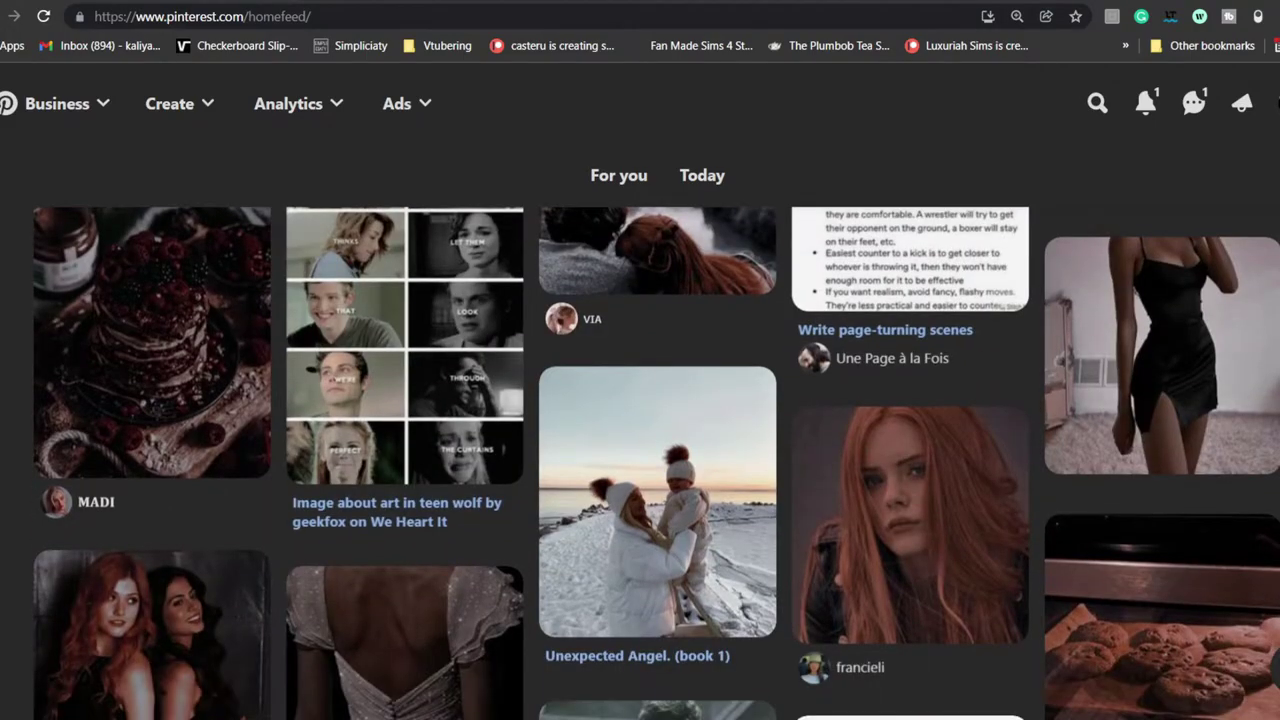
scroll(640, 460, down, 1)
scroll(640, 460, down, 7)
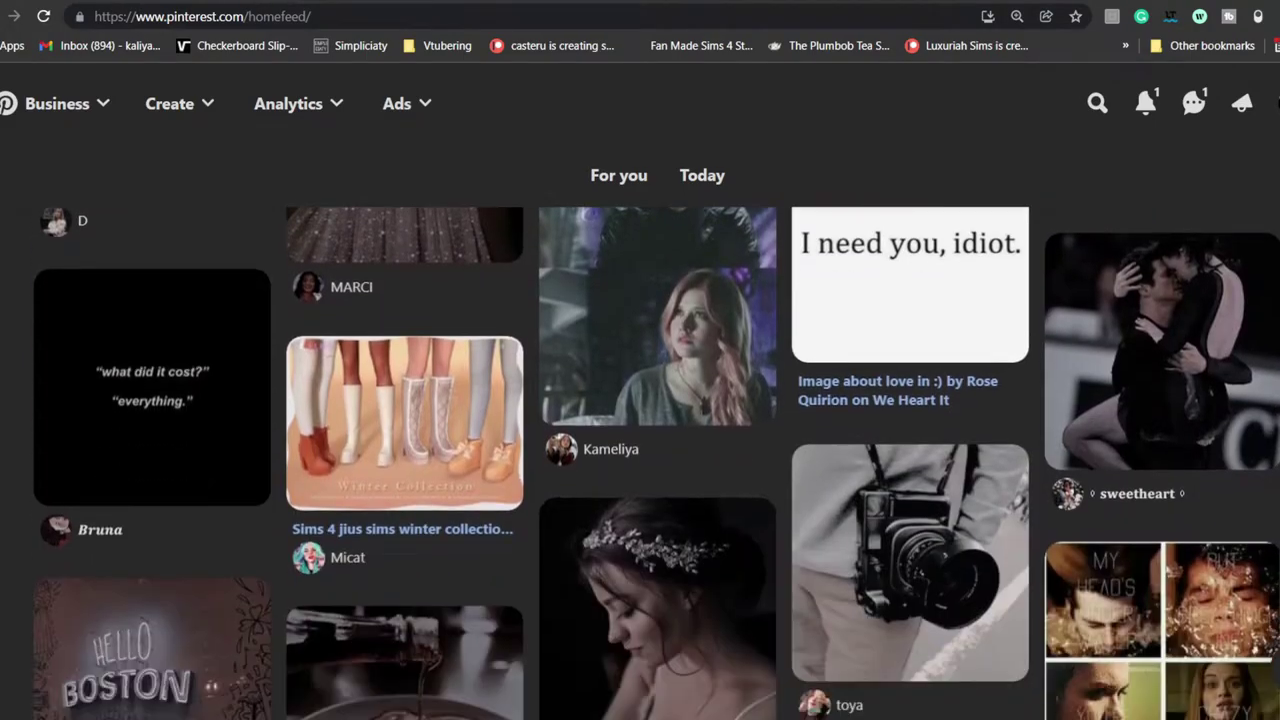
scroll(640, 460, down, 10)
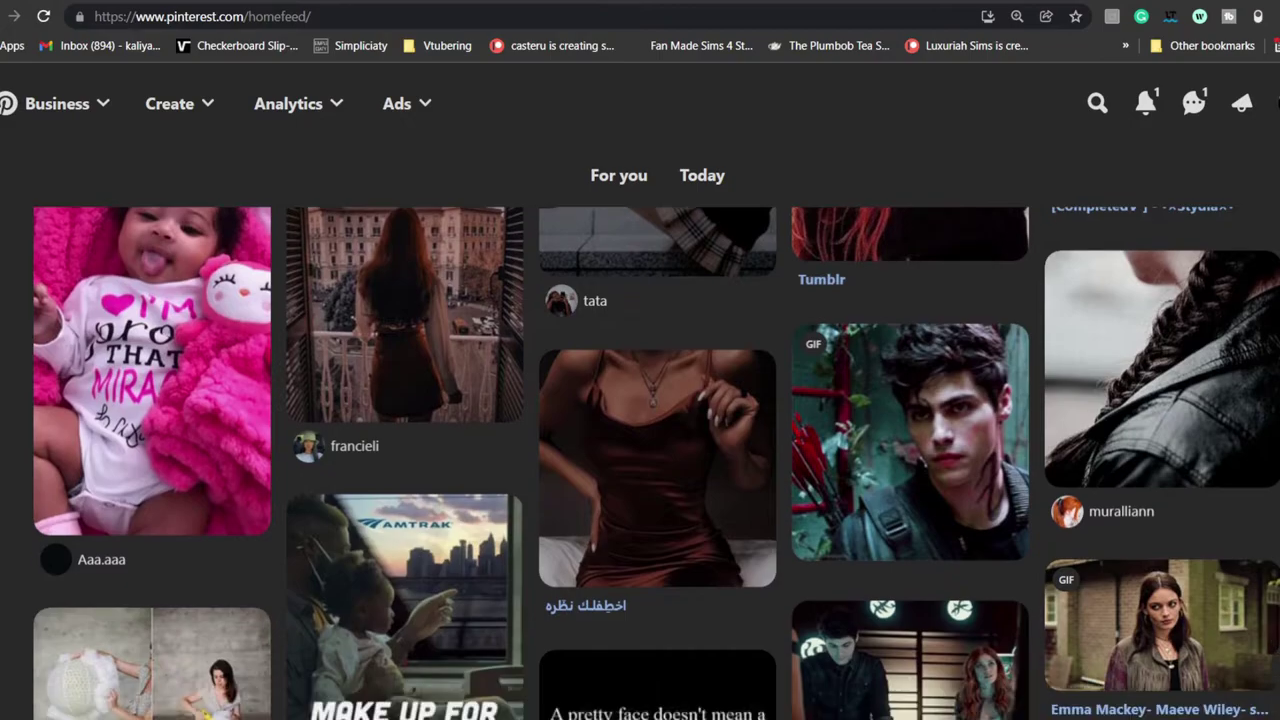
scroll(640, 460, down, 8)
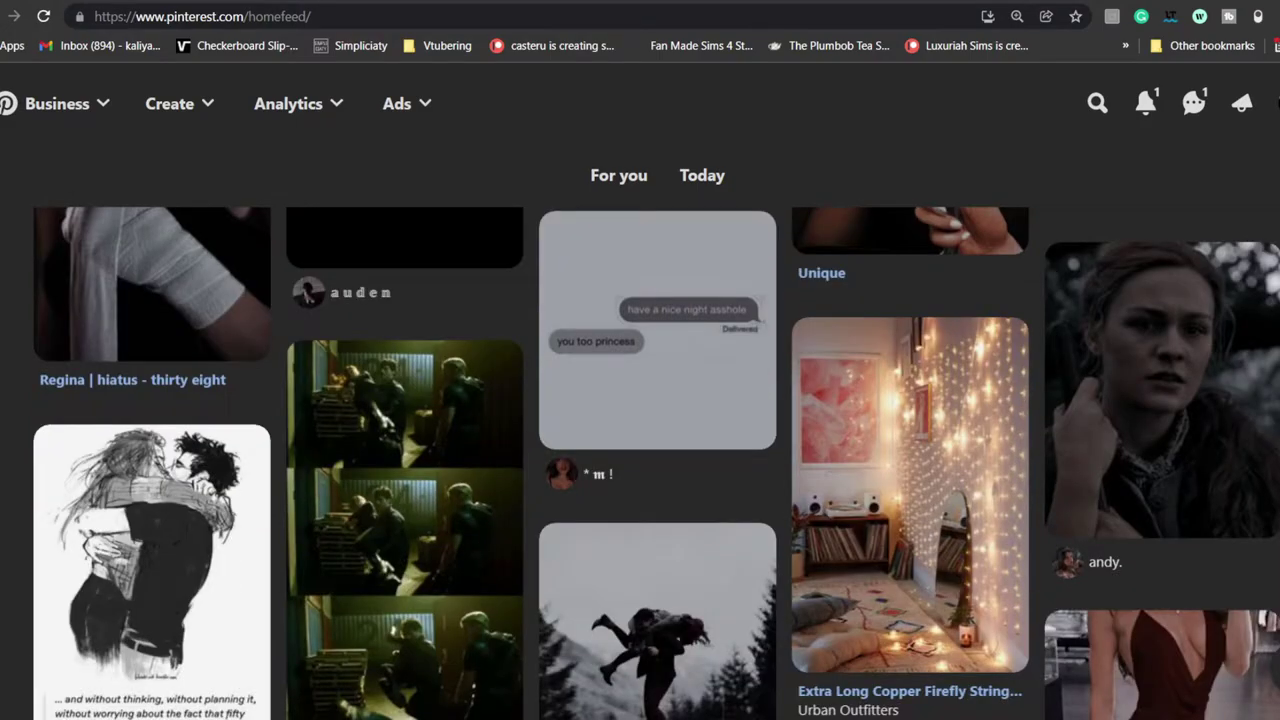
scroll(640, 460, down, 8)
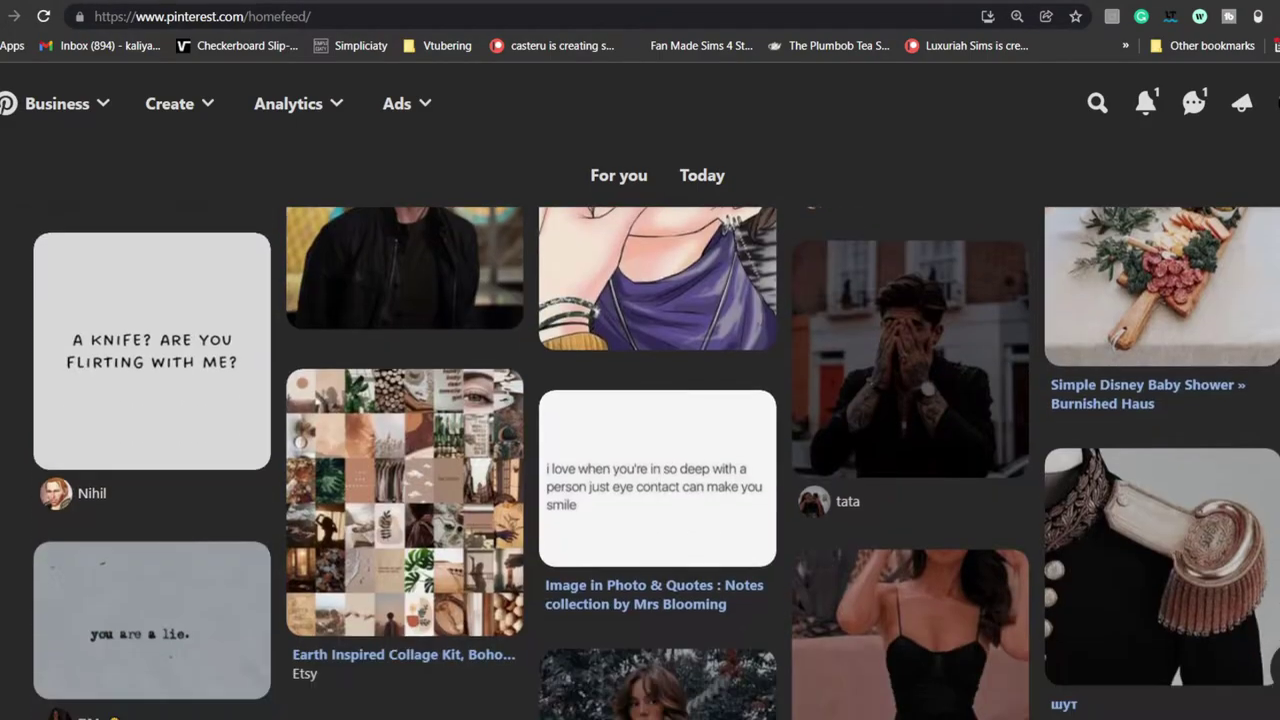
scroll(640, 460, up, 2)
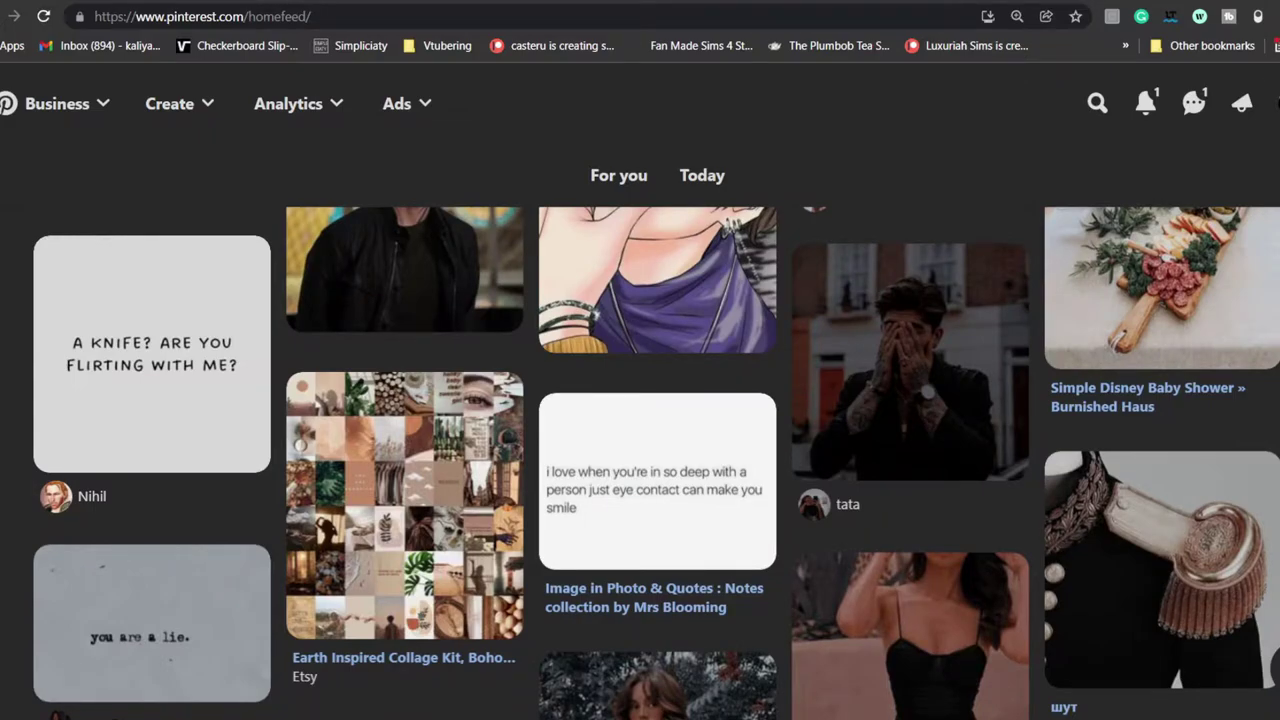
scroll(640, 460, down, 6)
scroll(640, 460, up, 2)
scroll(640, 460, down, 2)
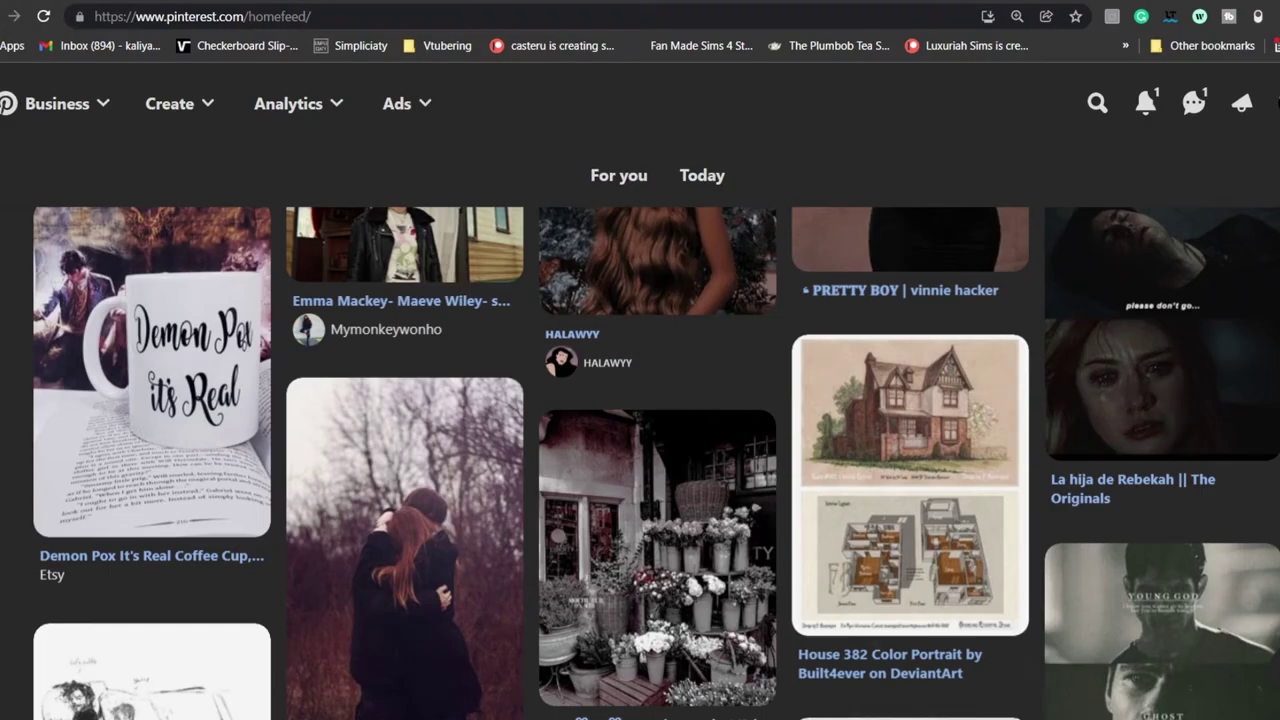
scroll(640, 460, down, 5)
scroll(656, 460, up, 1)
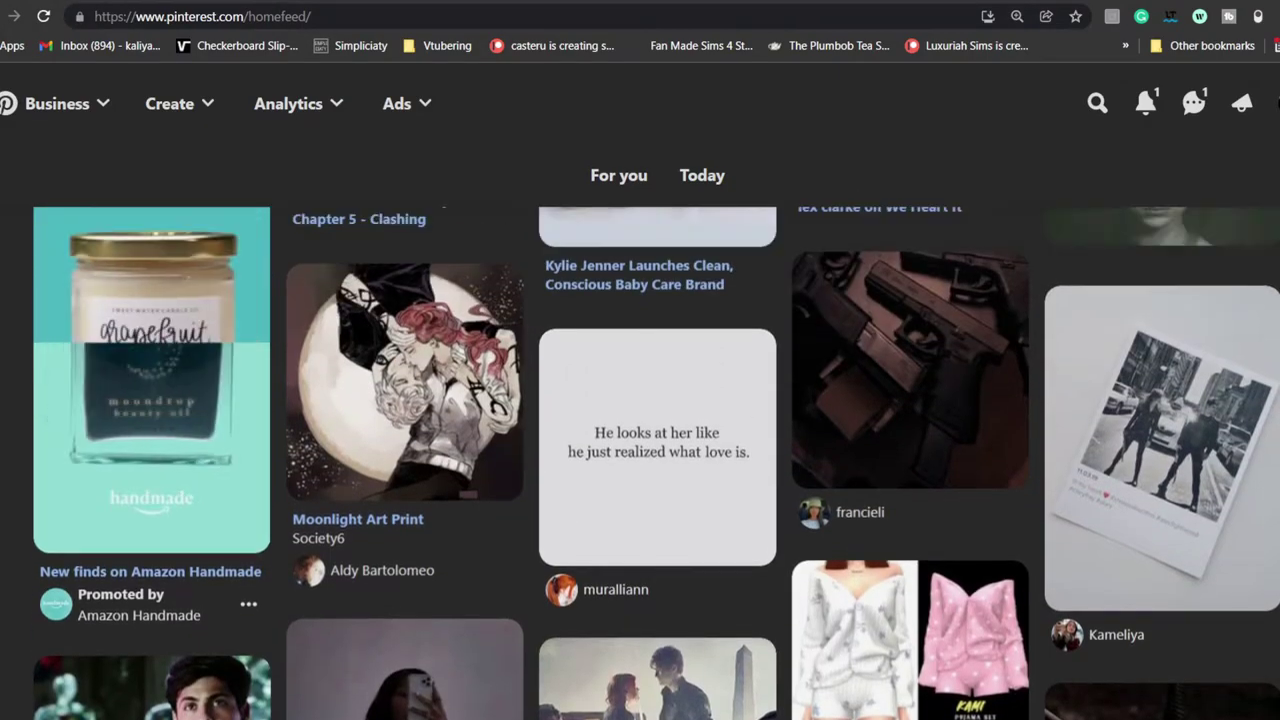
scroll(656, 460, down, 6)
scroll(656, 463, up, 2)
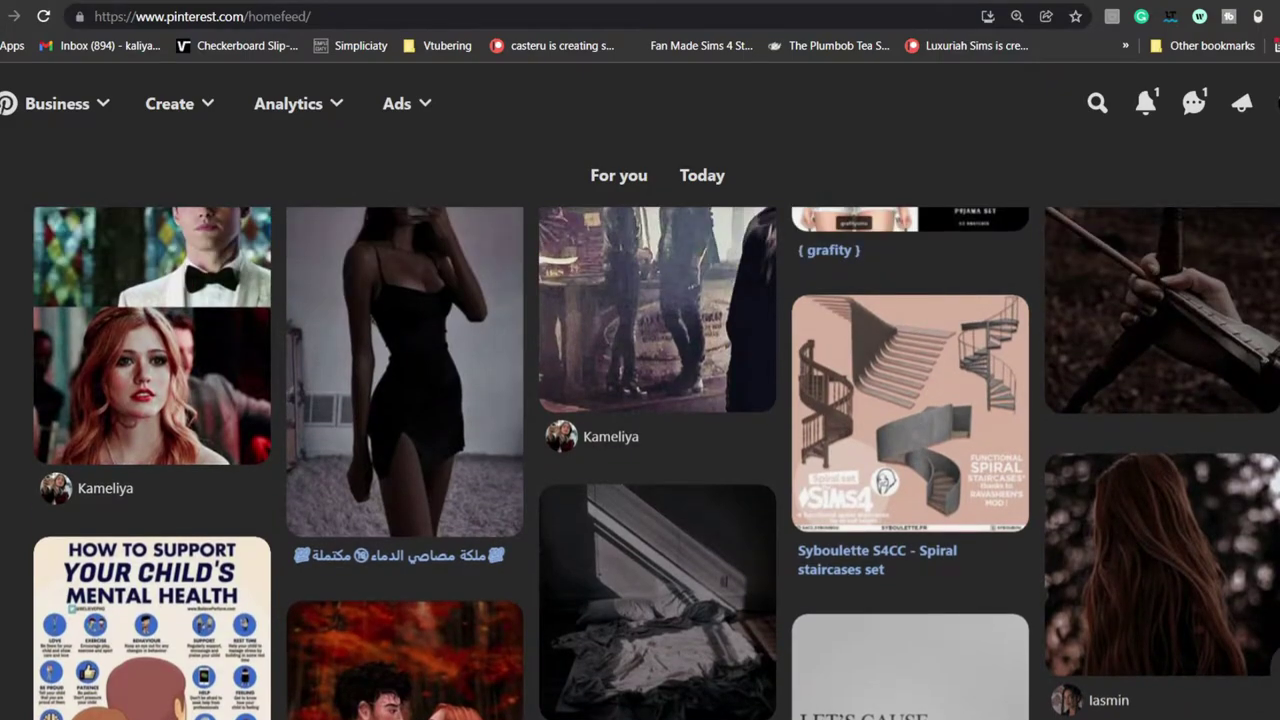
- Save the illustrated pin of the couple in a red autumn forest to the board "I'm his parabatai in life"
scroll(656, 463, down, 3)
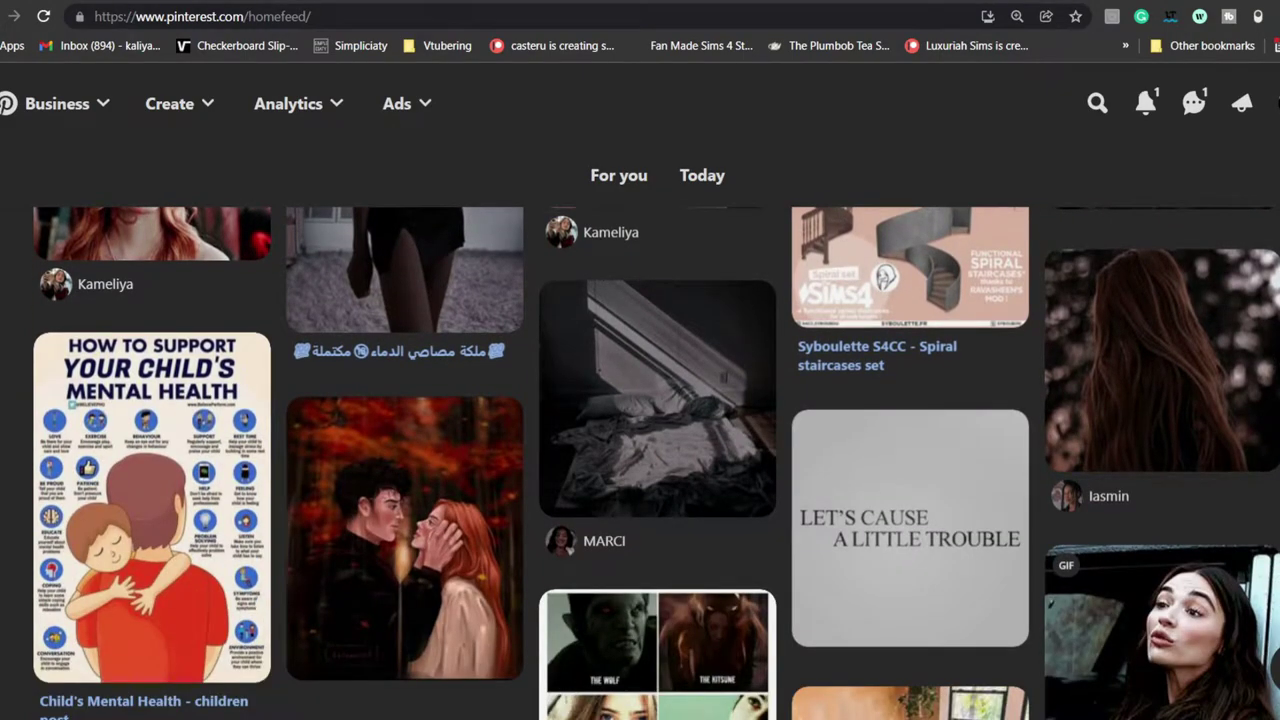
mouse_move(404, 540)
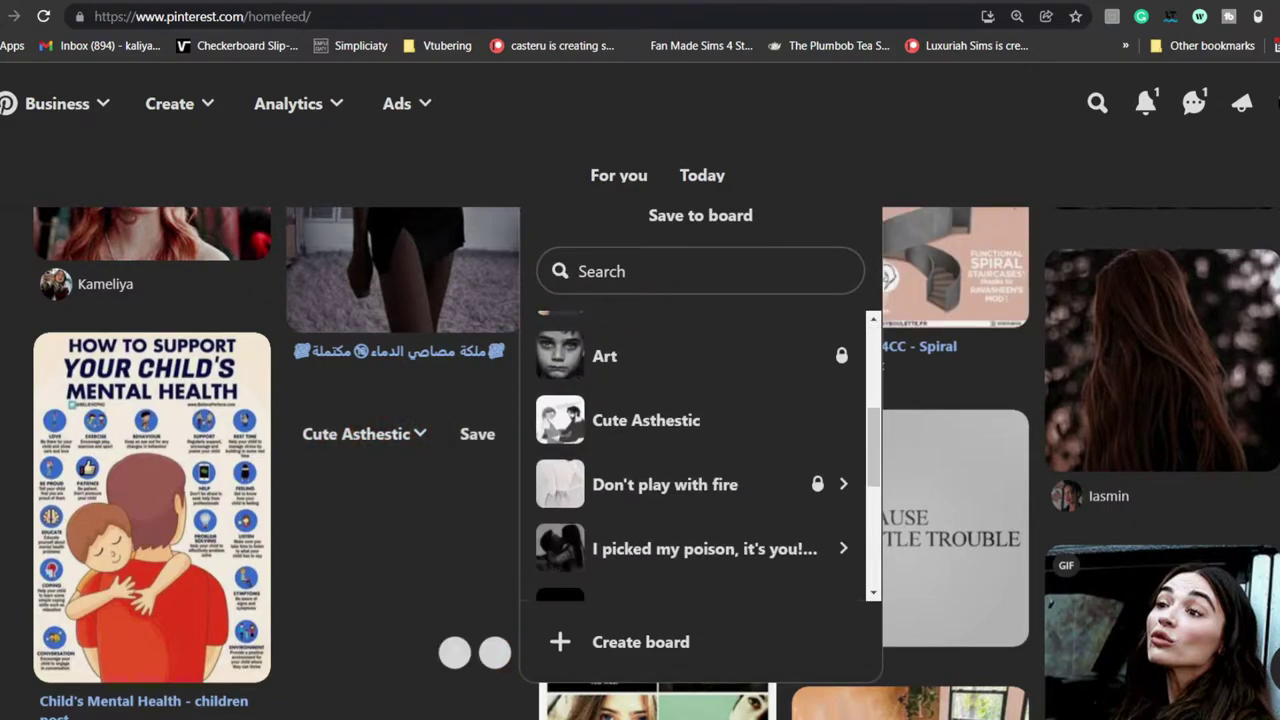
click(819, 312)
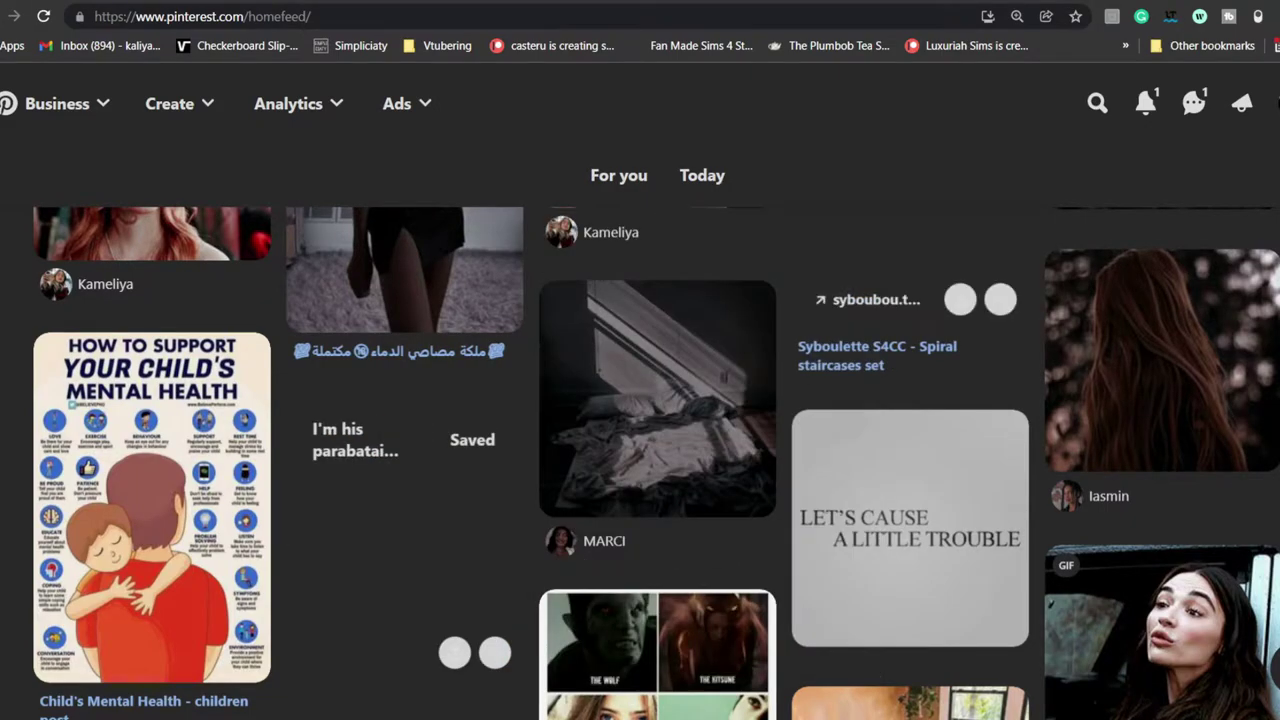
- Find the dark portrait pin of the black-haired man beside the "#clalec & Similar Hashtags" pin and save it to a board
scroll(640, 460, down, 6)
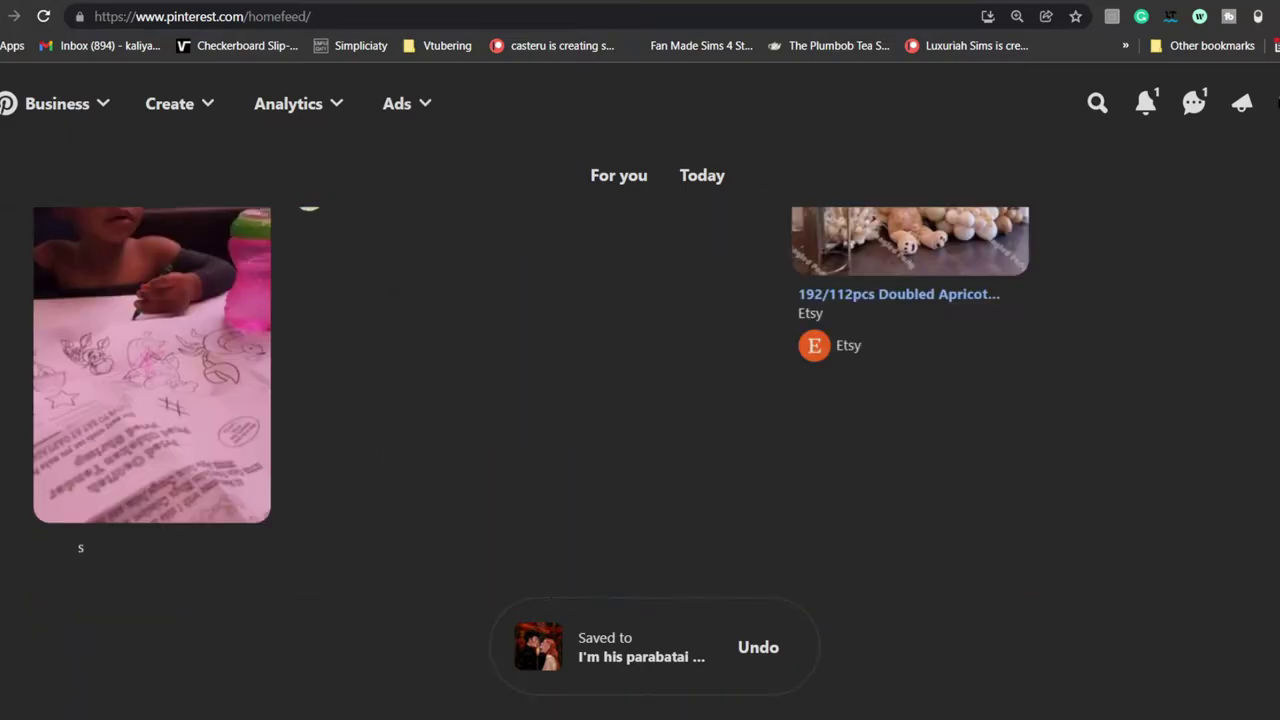
scroll(656, 462, down, 8)
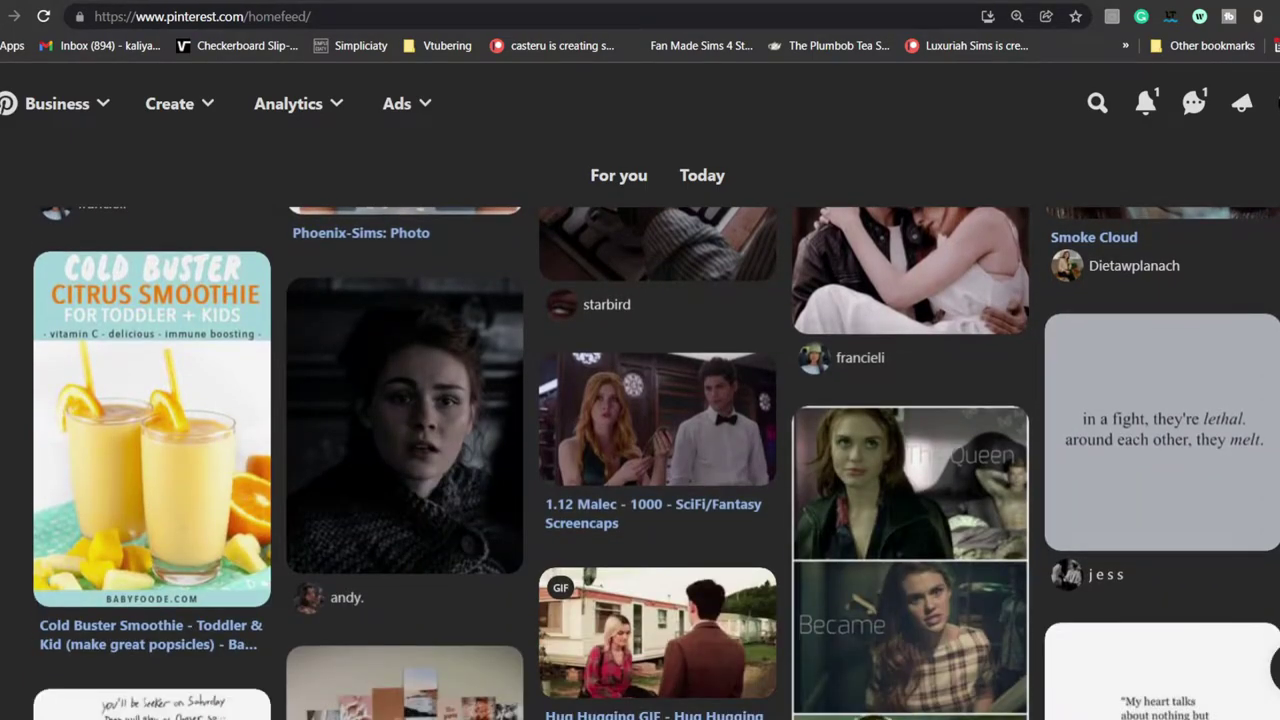
scroll(656, 462, down, 12)
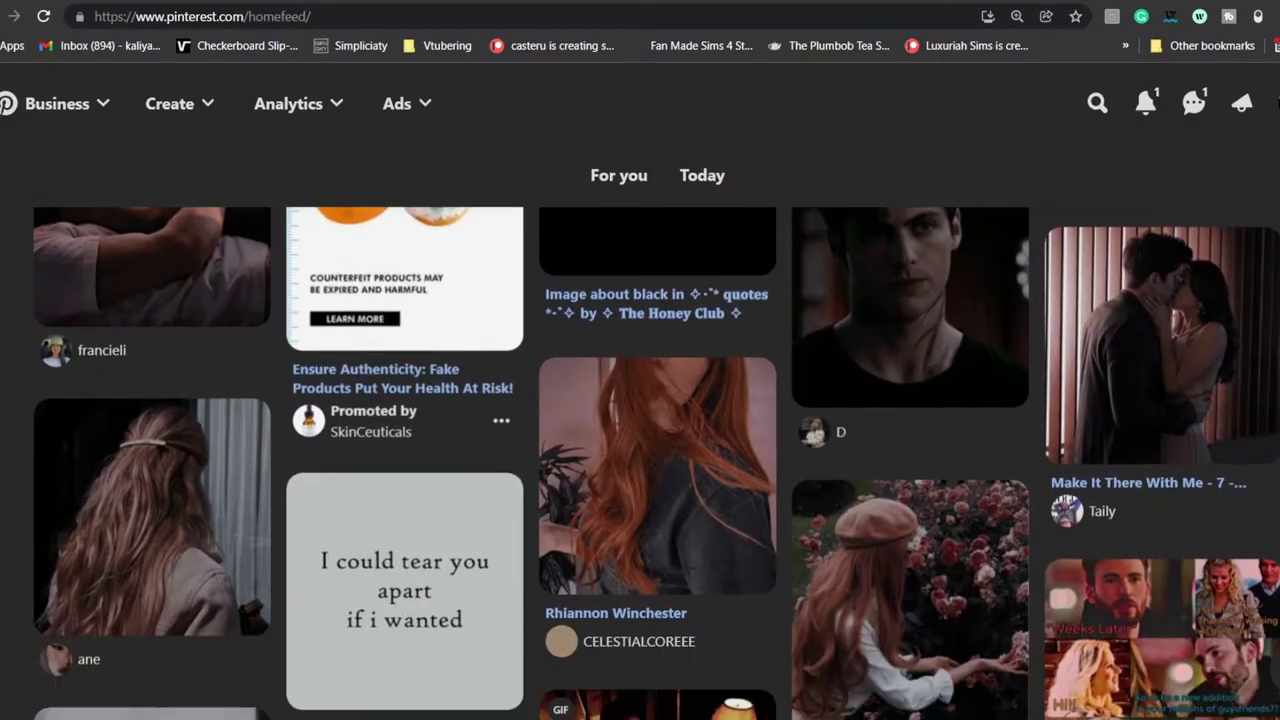
scroll(640, 460, up, 4)
scroll(640, 460, down, 4)
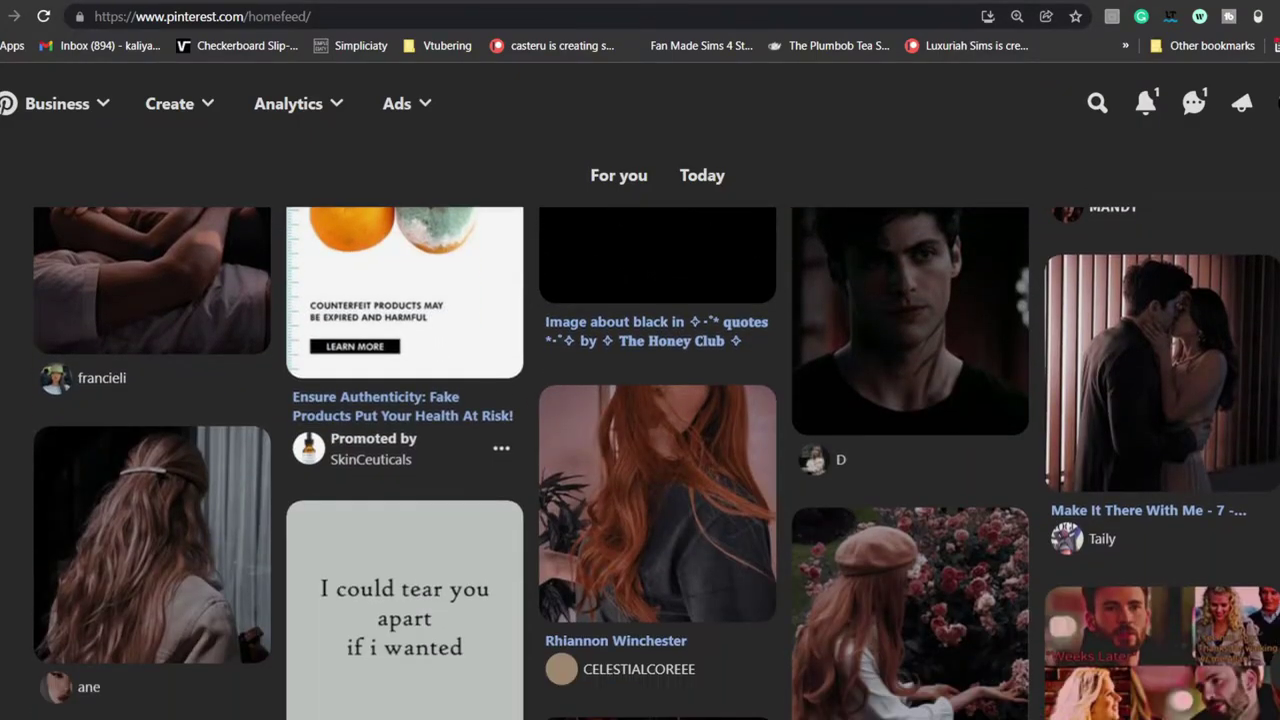
scroll(656, 463, down, 9)
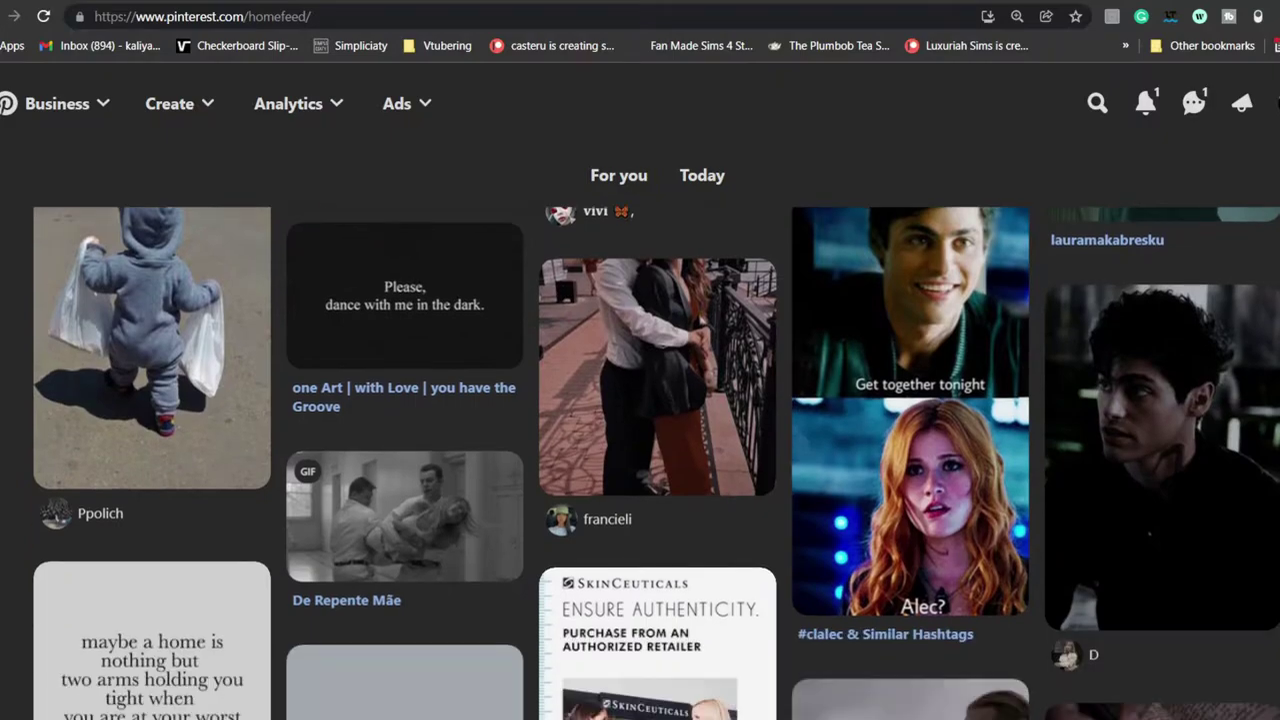
scroll(1160, 420, up, 1)
scroll(1160, 420, down, 2)
click(1127, 278)
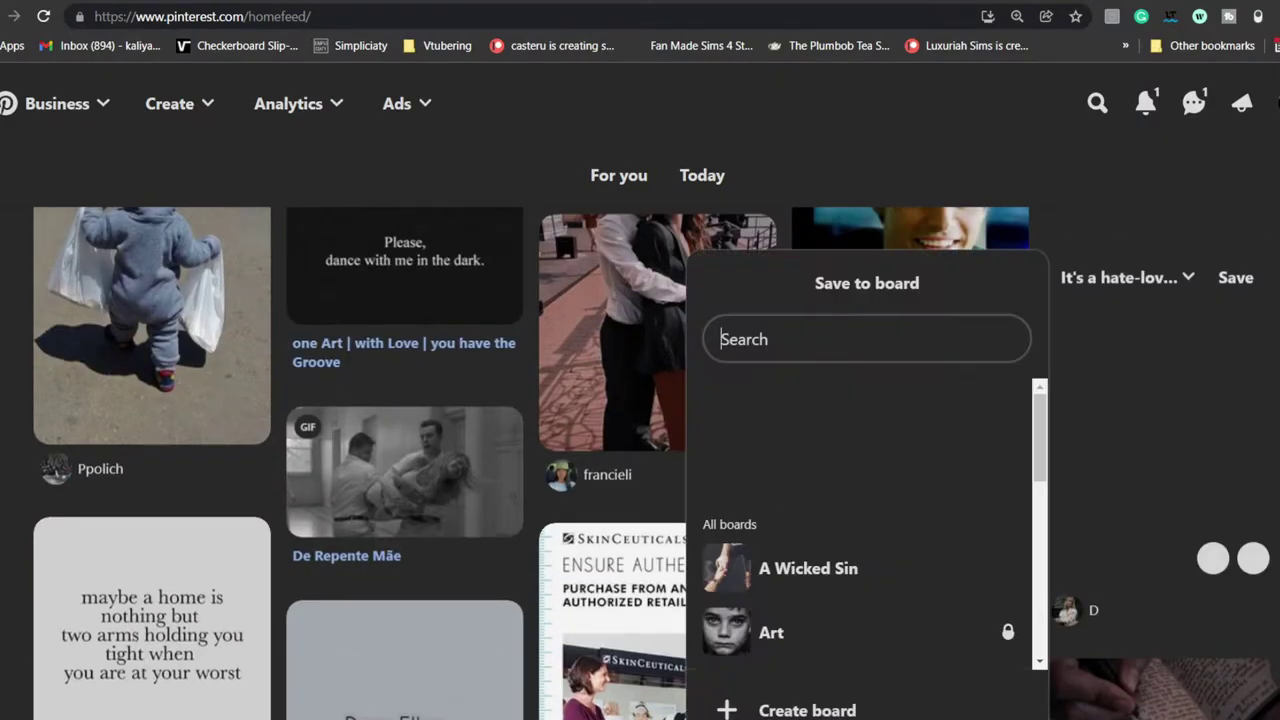
click(985, 476)
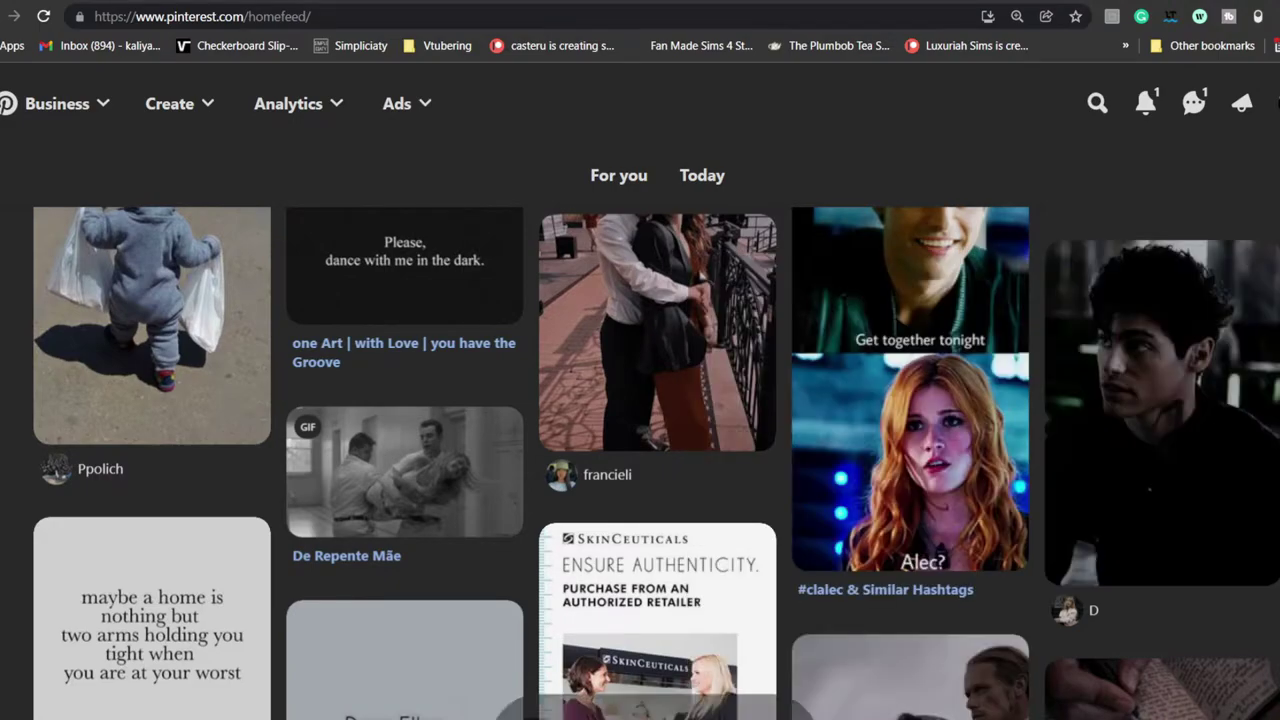
- Find the pin beside the couple kissing in a steaming pool and save it to the board "I'm his parabatai in life"
scroll(656, 463, down, 3)
scroll(656, 463, up, 2)
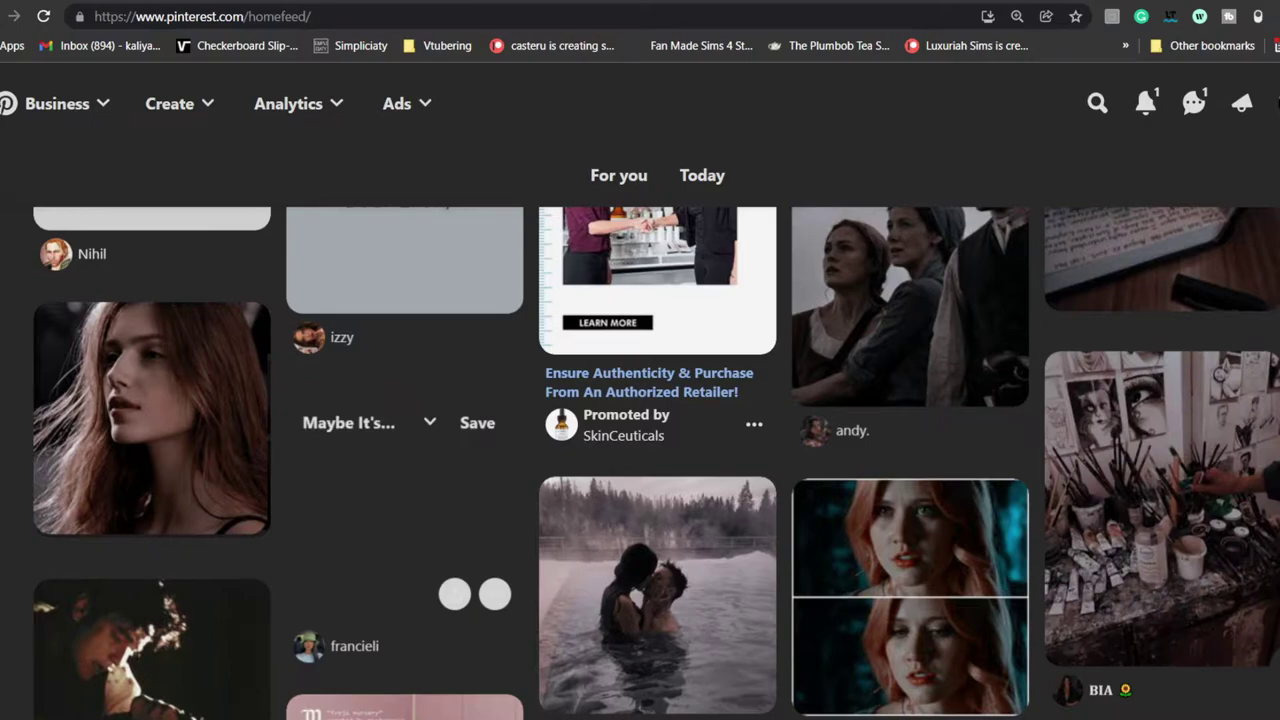
click(428, 423)
click(690, 360)
click(819, 300)
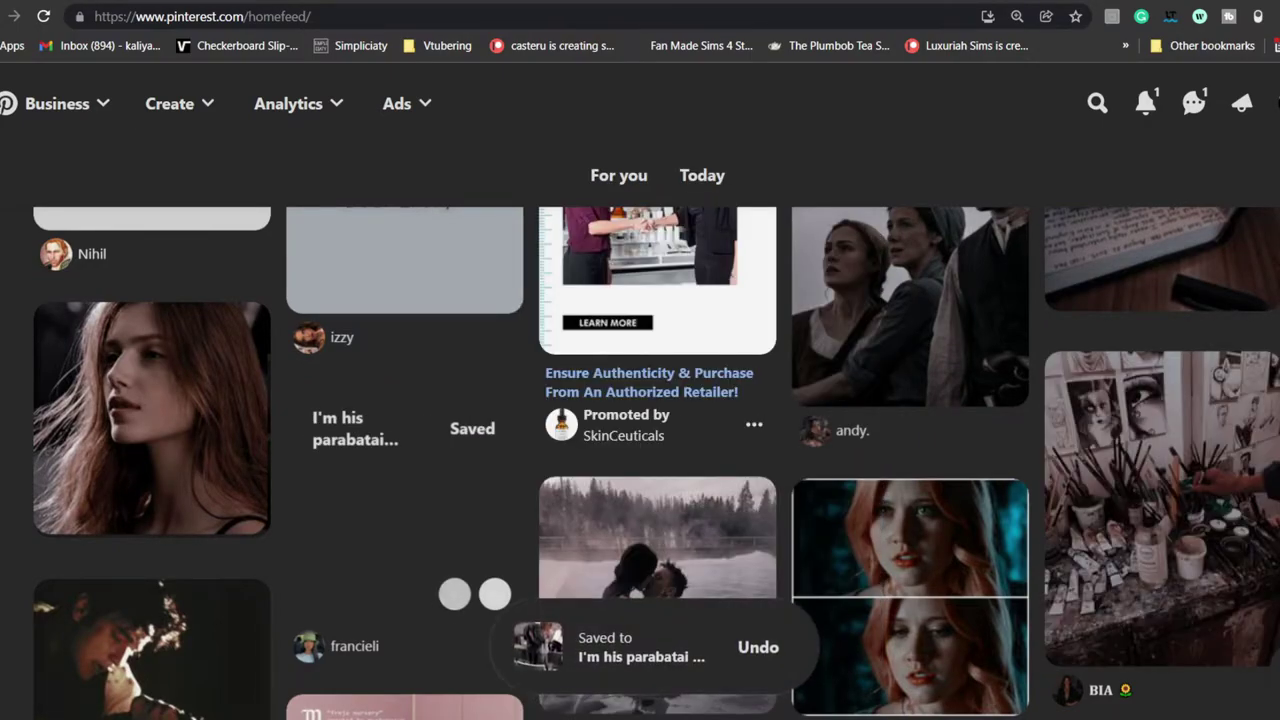
- Save the couple collage pin below the "I could tear you apart if I wanted" quote to the board "I'm his parabatai in life"
scroll(656, 463, down, 10)
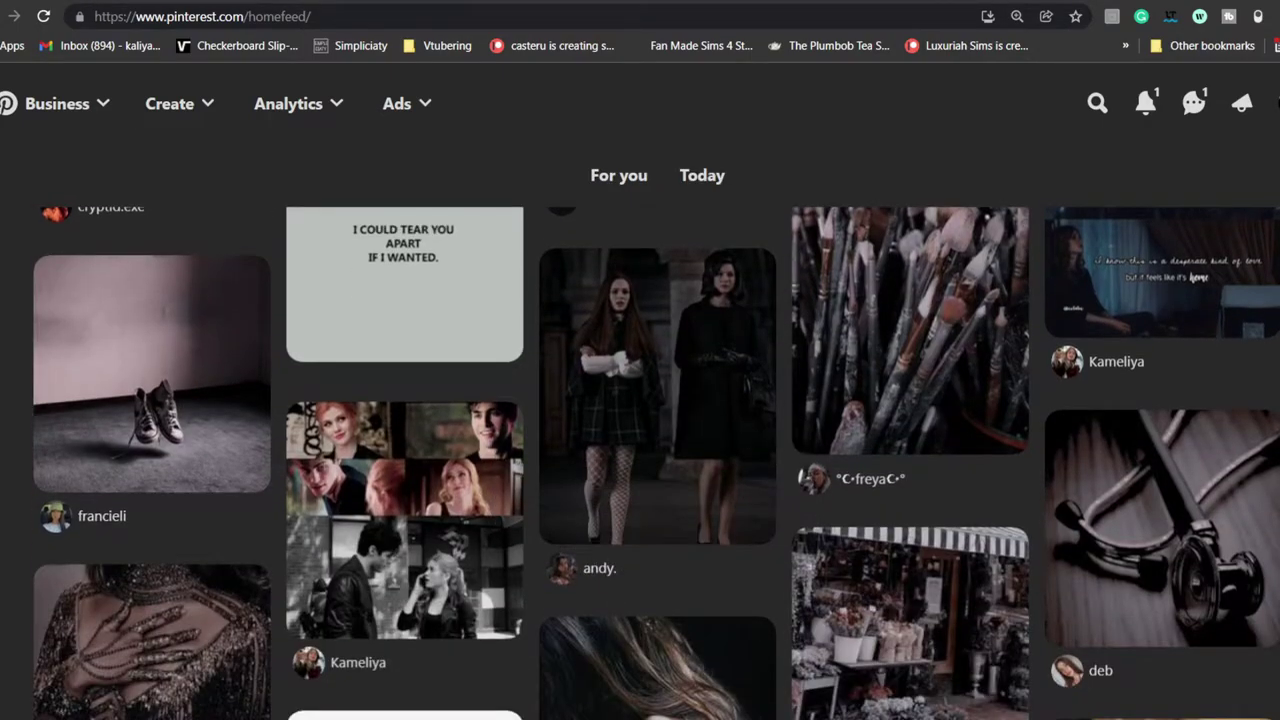
scroll(404, 480, down, 2)
scroll(404, 480, up, 4)
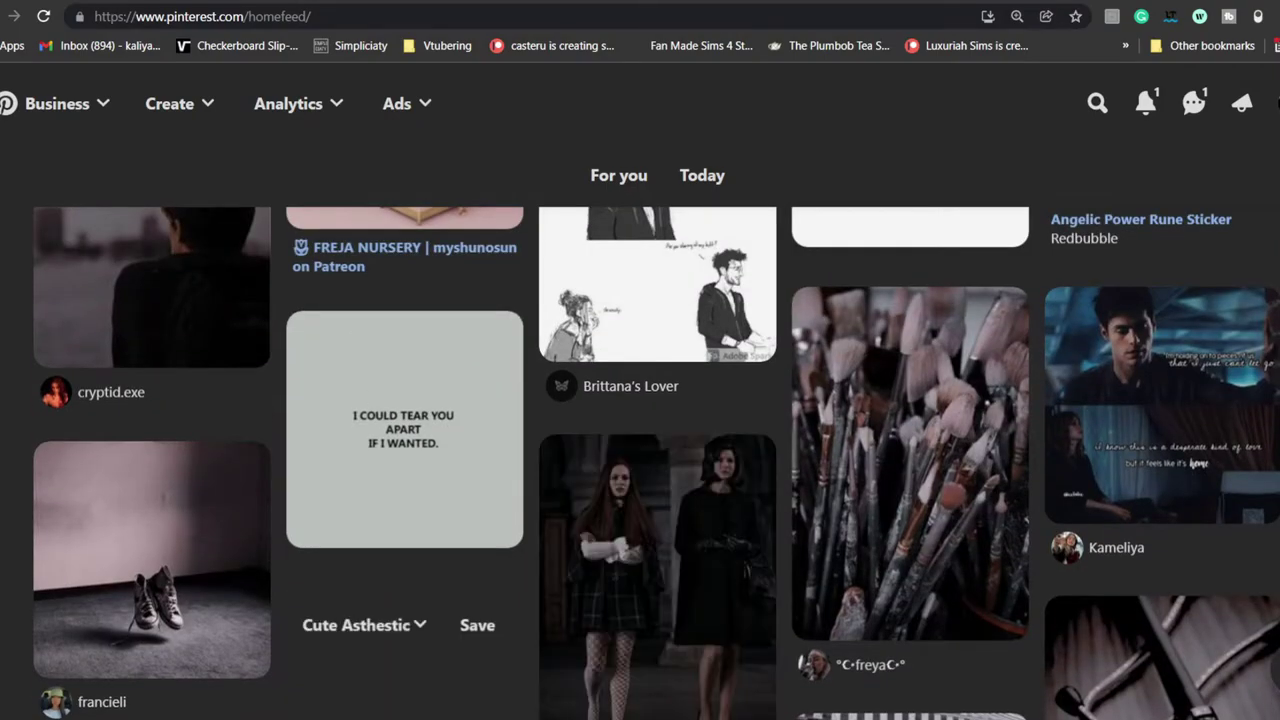
click(364, 625)
click(700, 334)
click(819, 278)
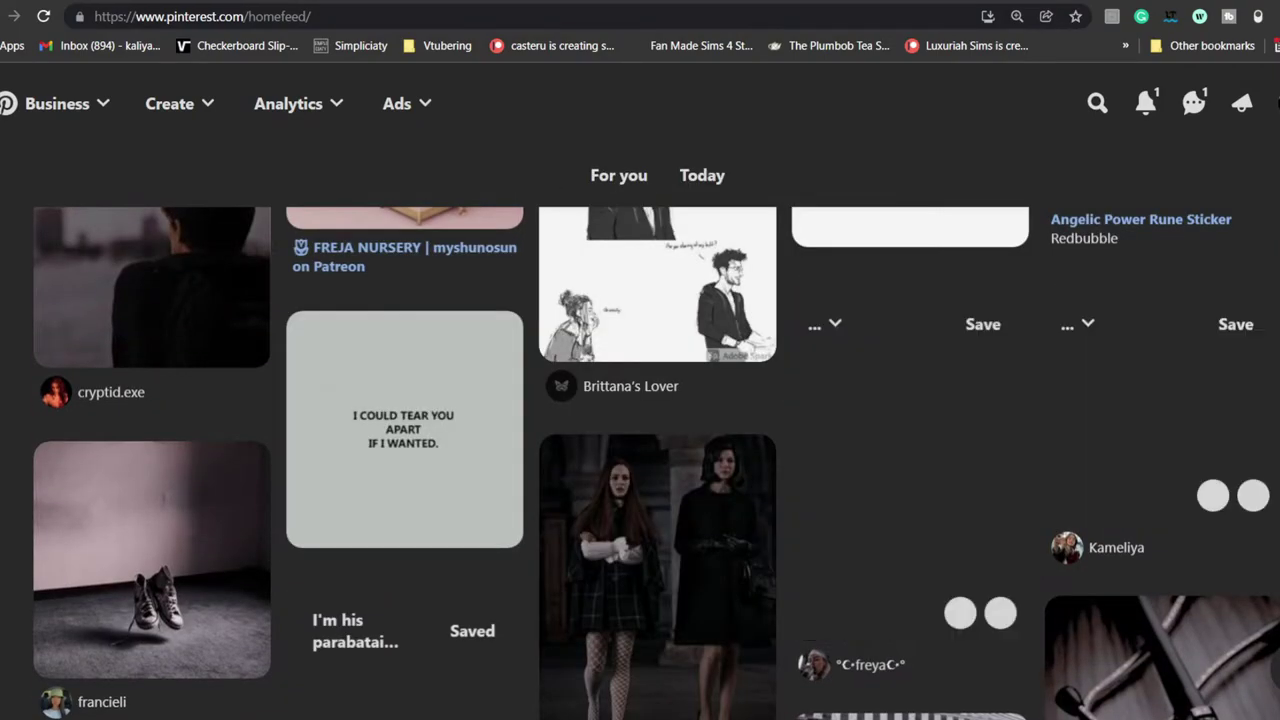